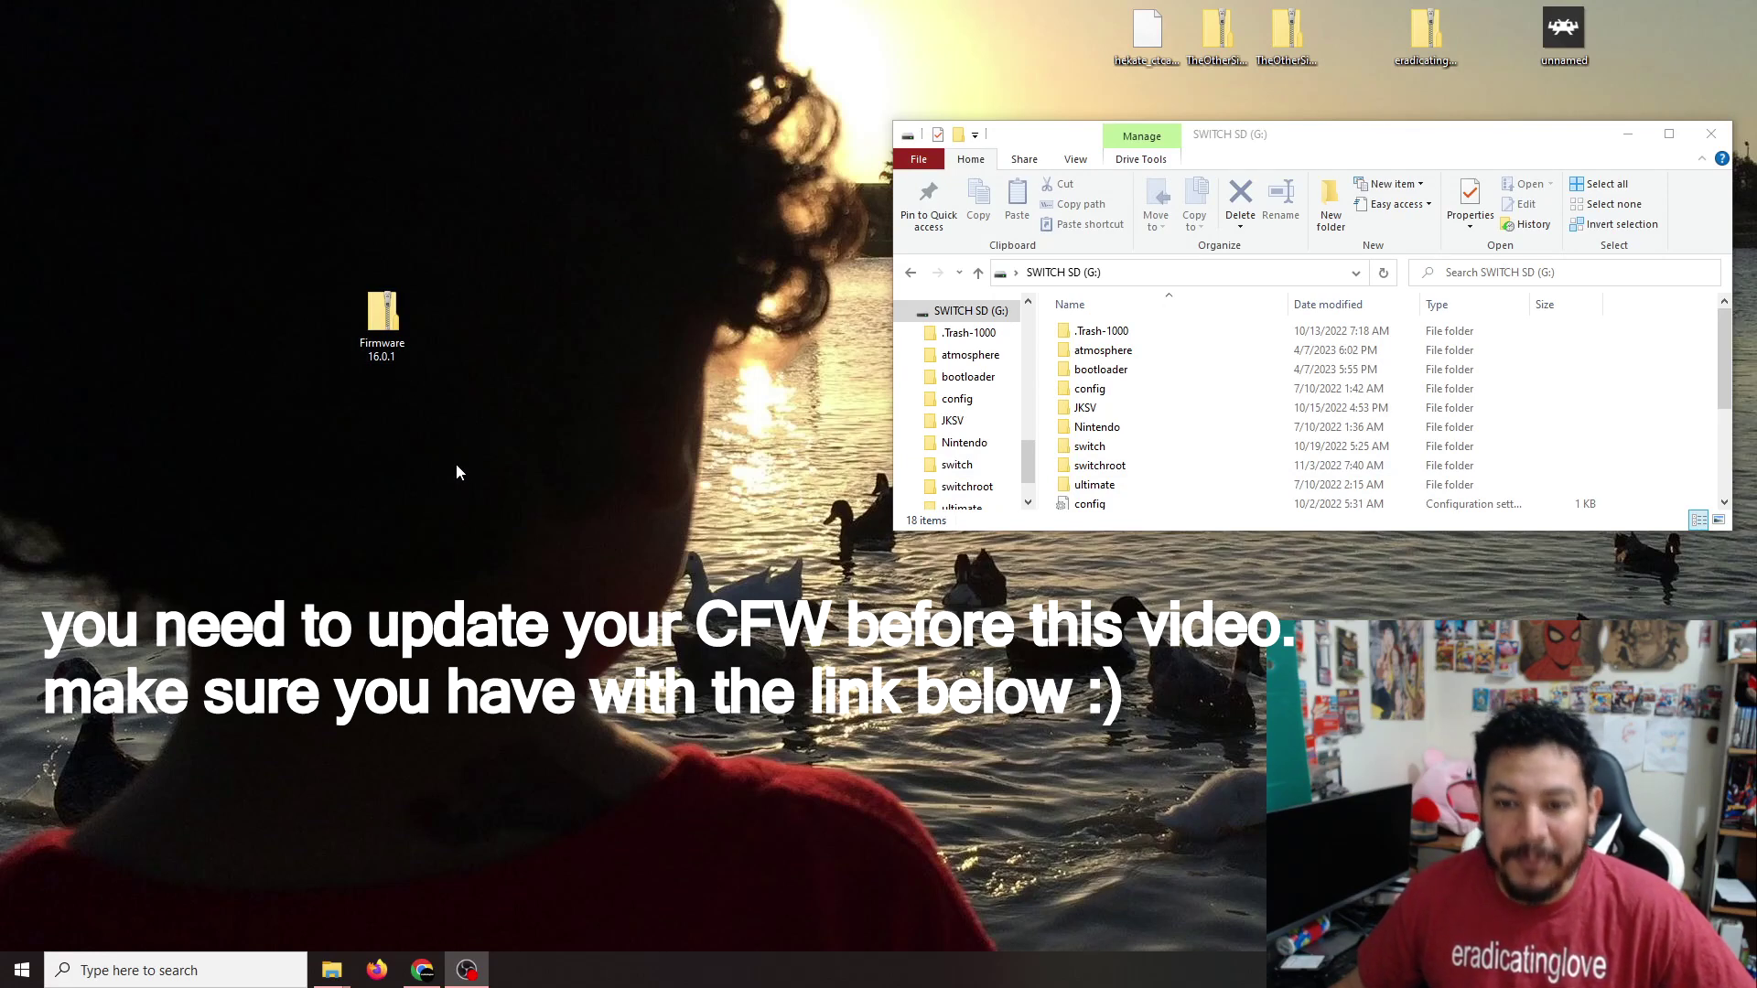
pyautogui.click(1331, 138)
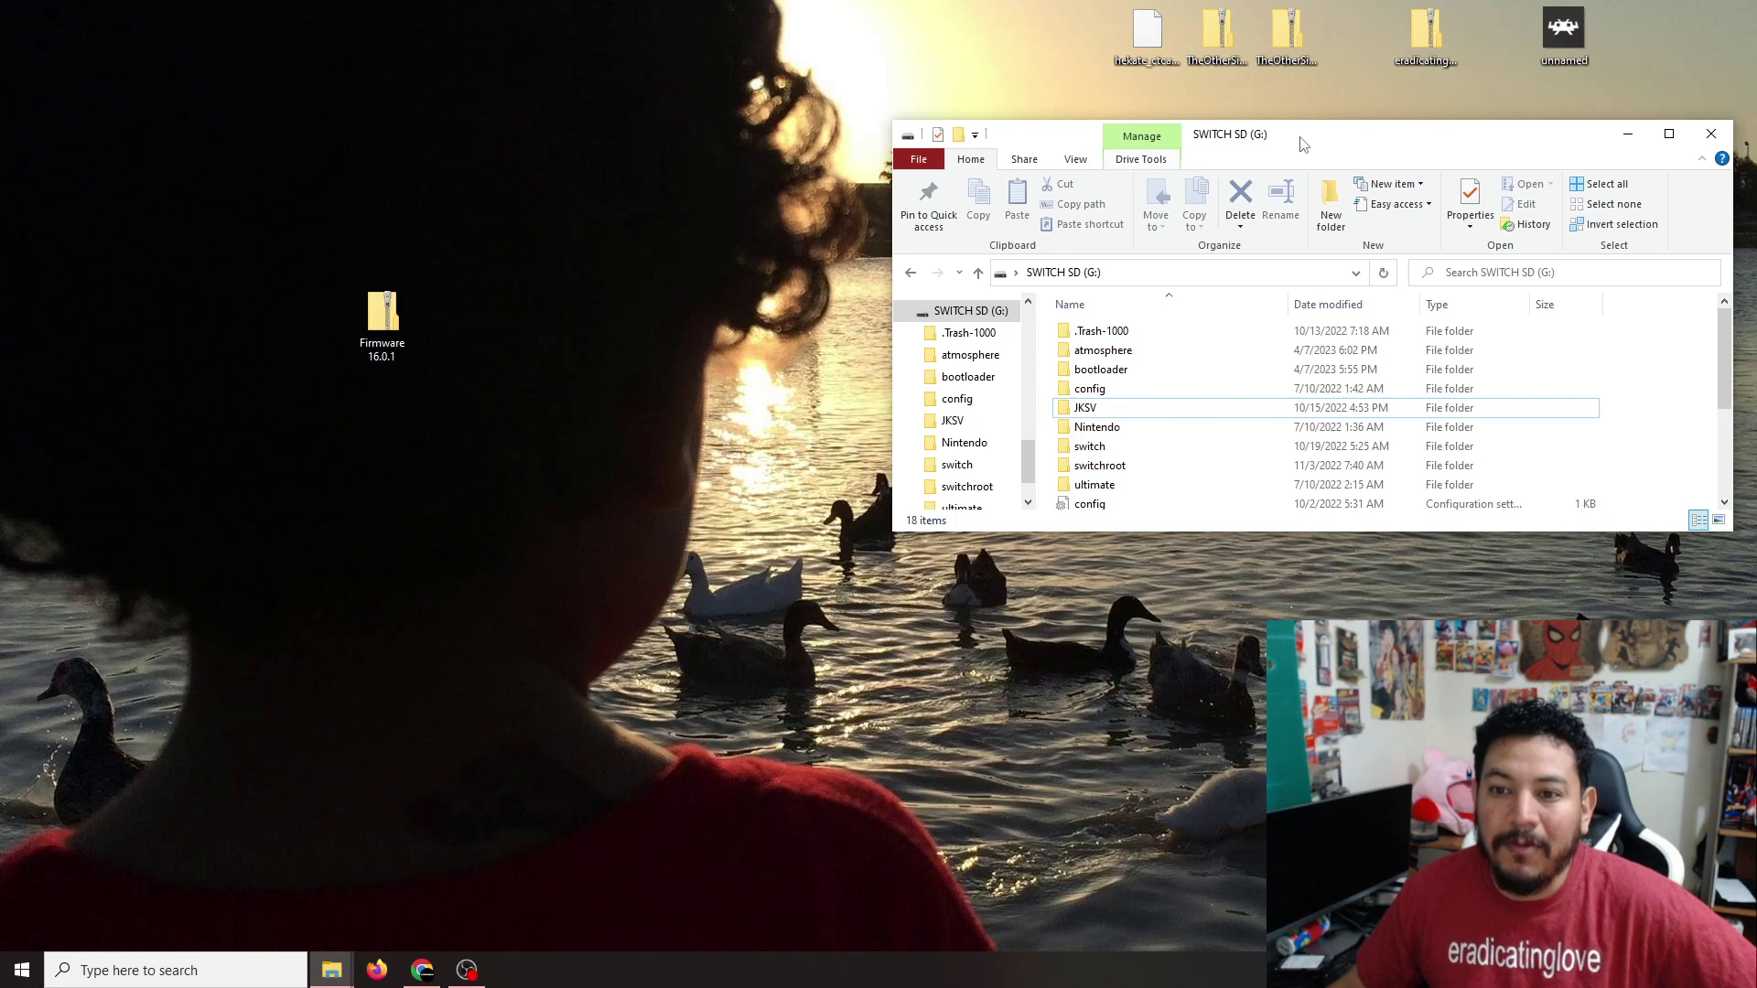
pyautogui.moveTo(1303, 144); pyautogui.dragTo(1299, 150)
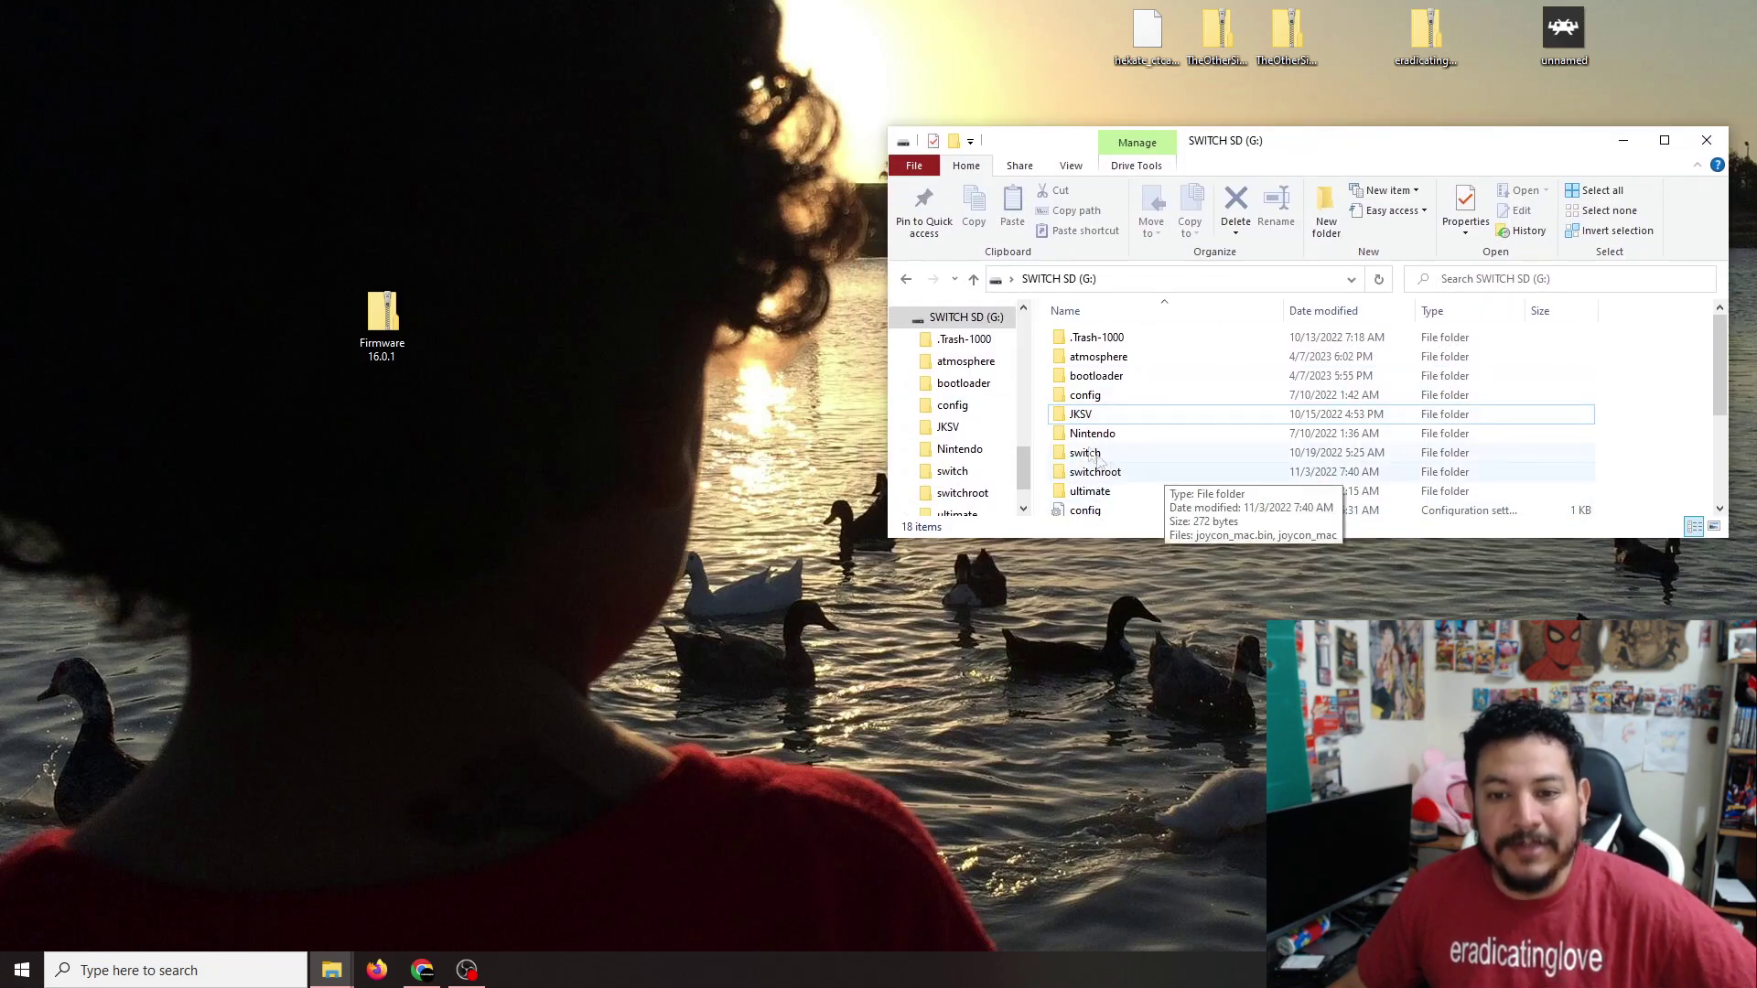
pyautogui.moveTo(1333, 152)
pyautogui.mouseDown()
pyautogui.moveTo(1338, 190)
pyautogui.moveTo(1328, 138)
pyautogui.mouseUp()
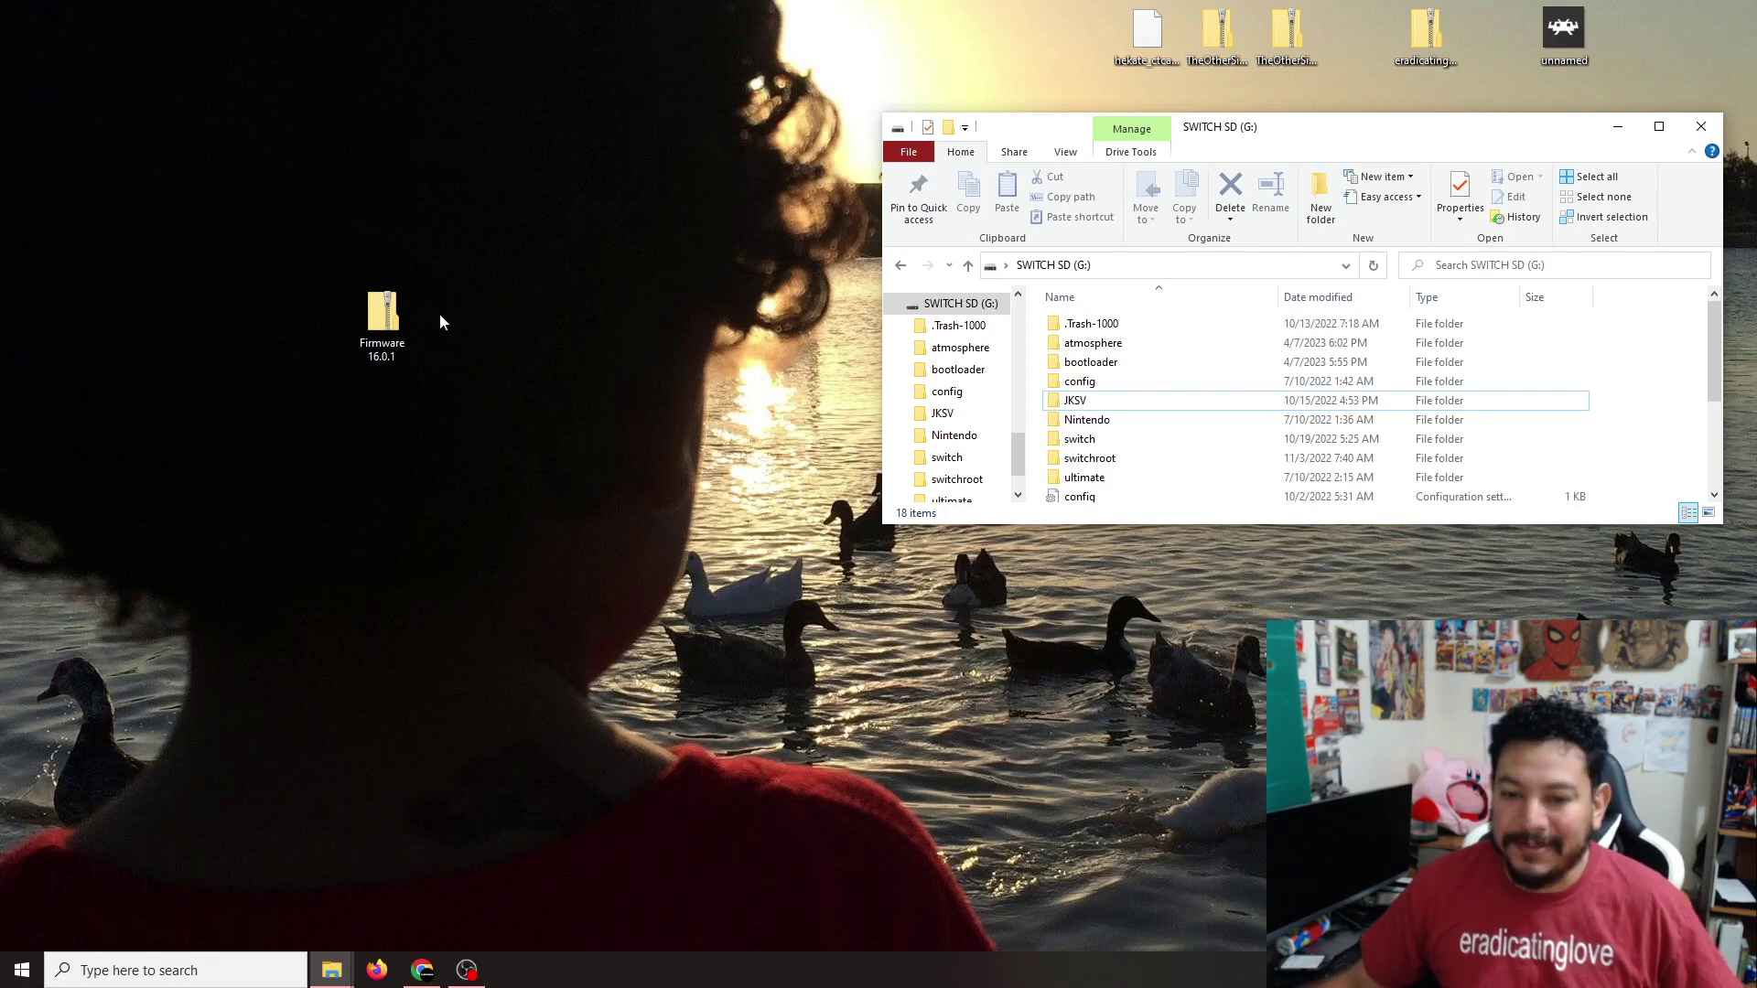
pyautogui.moveTo(1279, 129); pyautogui.dragTo(1290, 146)
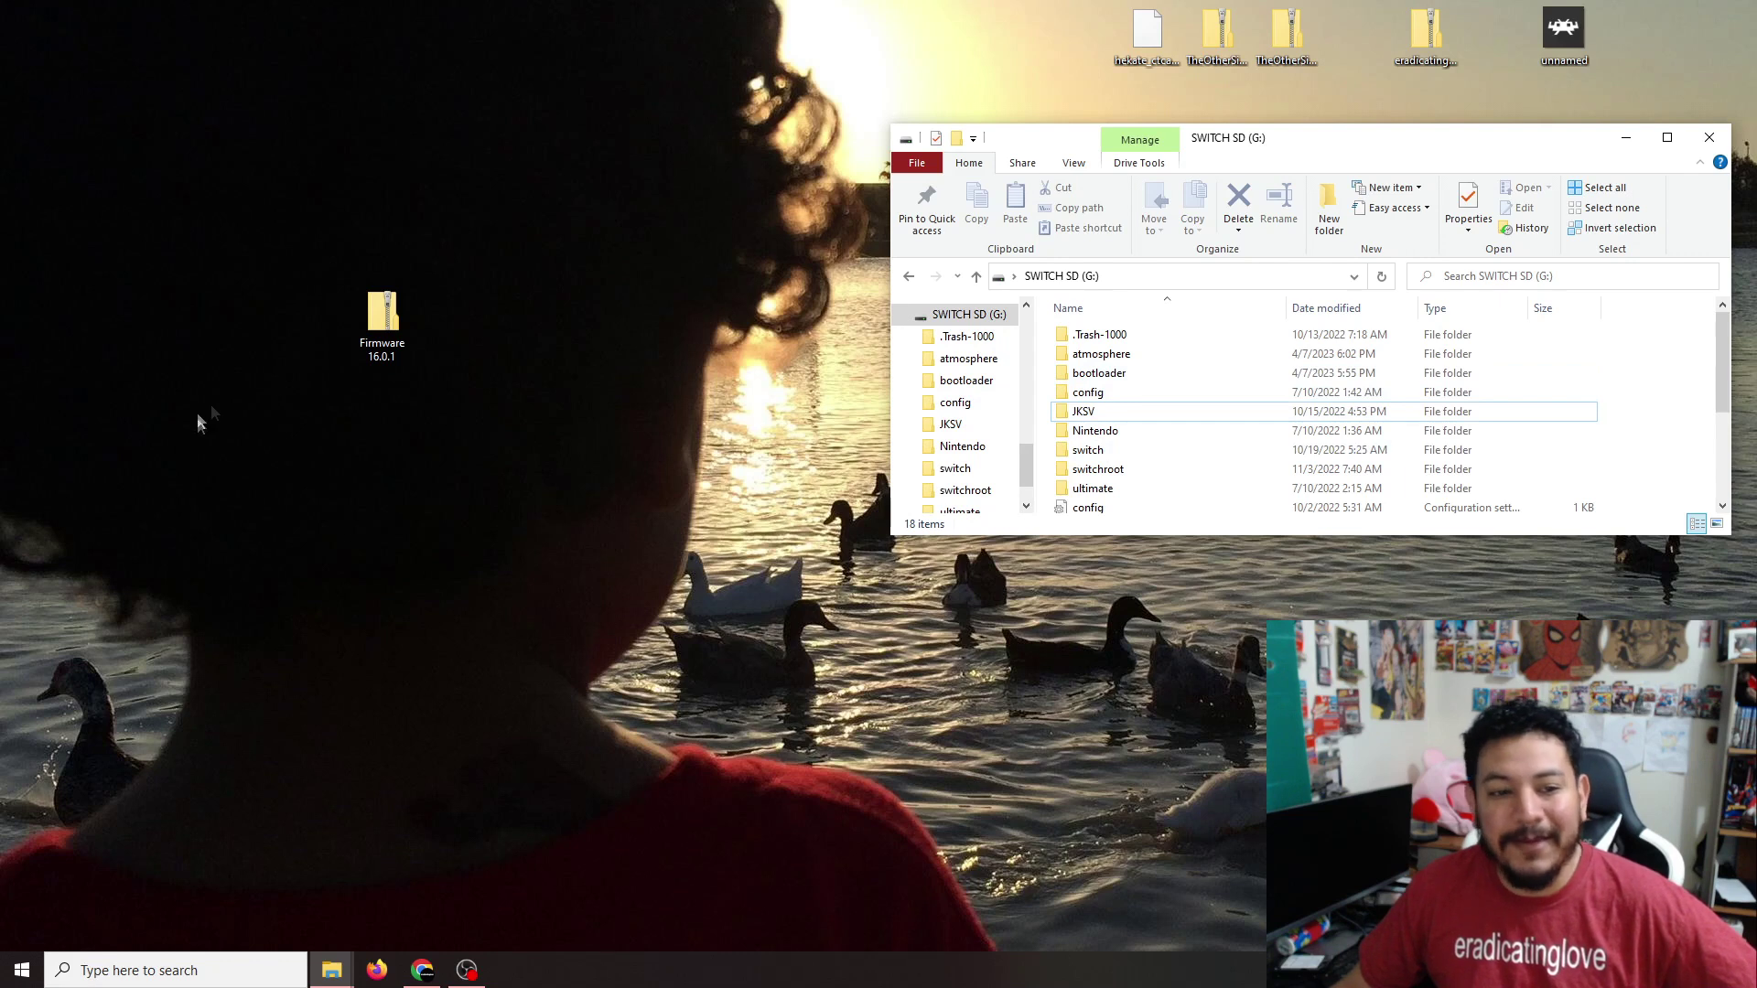
pyautogui.click(379, 341)
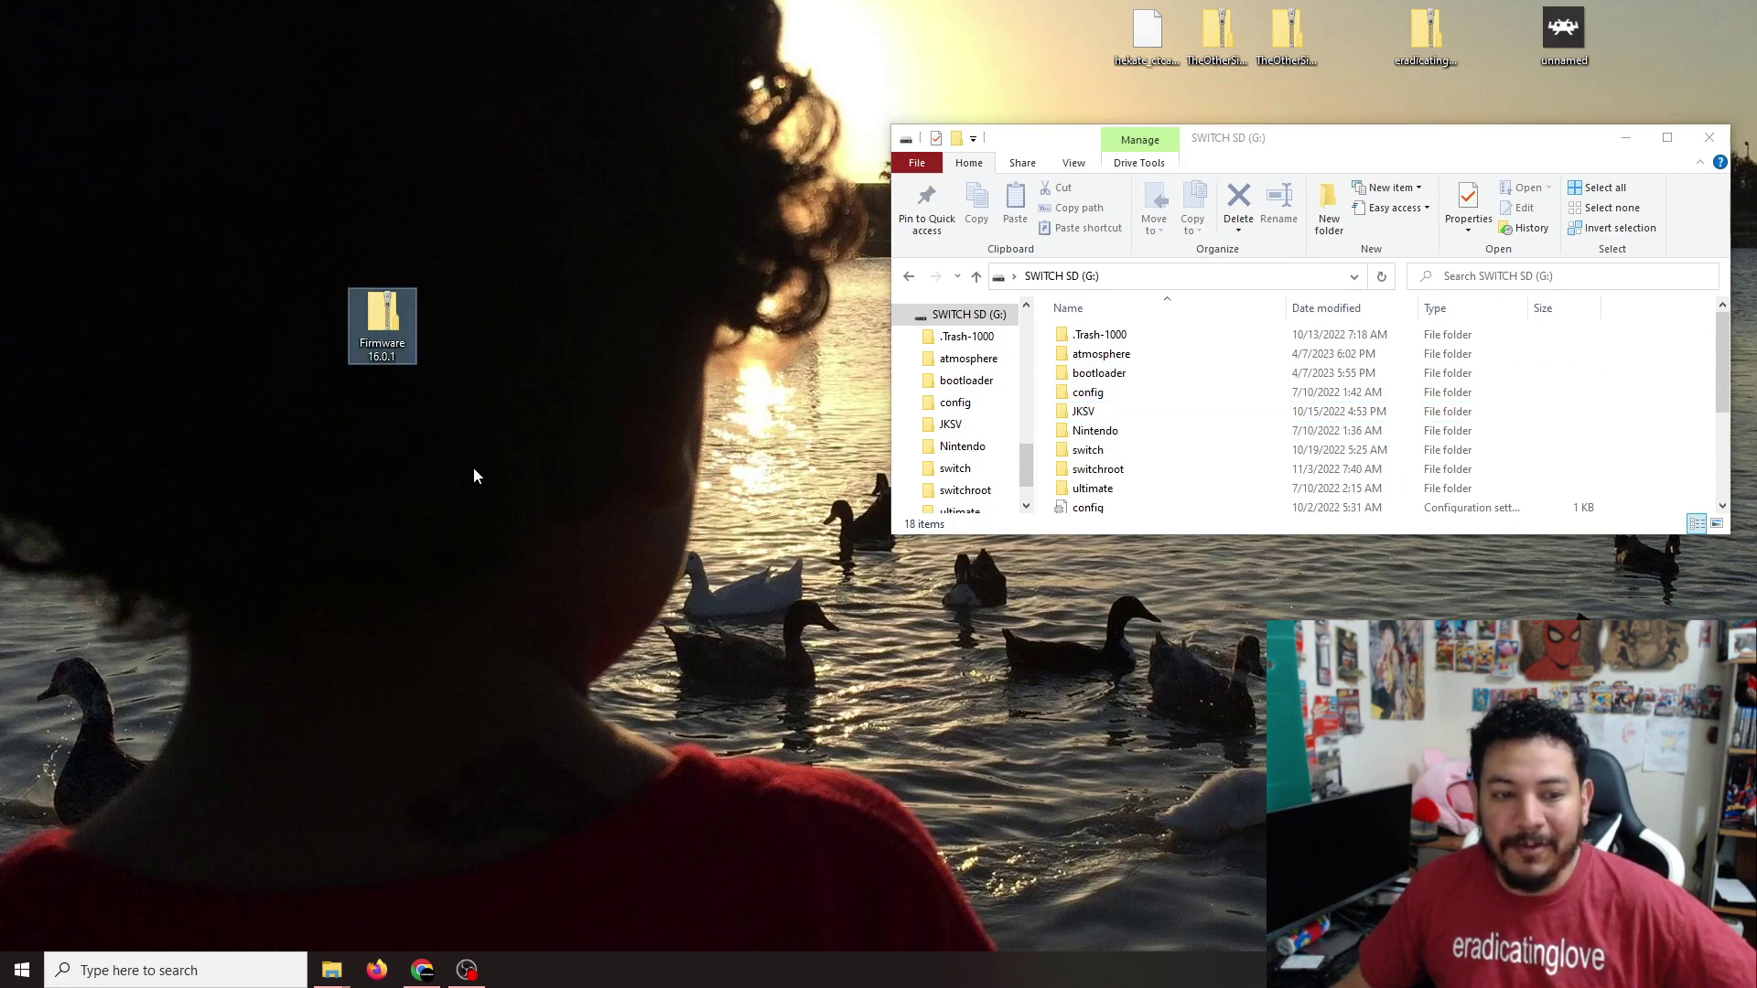
# - Switch to Chrome and review the Official Global Firmwares list on darthsternie.net for the Firmware 16.0.1 download, then minimize the browser
pyautogui.moveTo(422, 970)
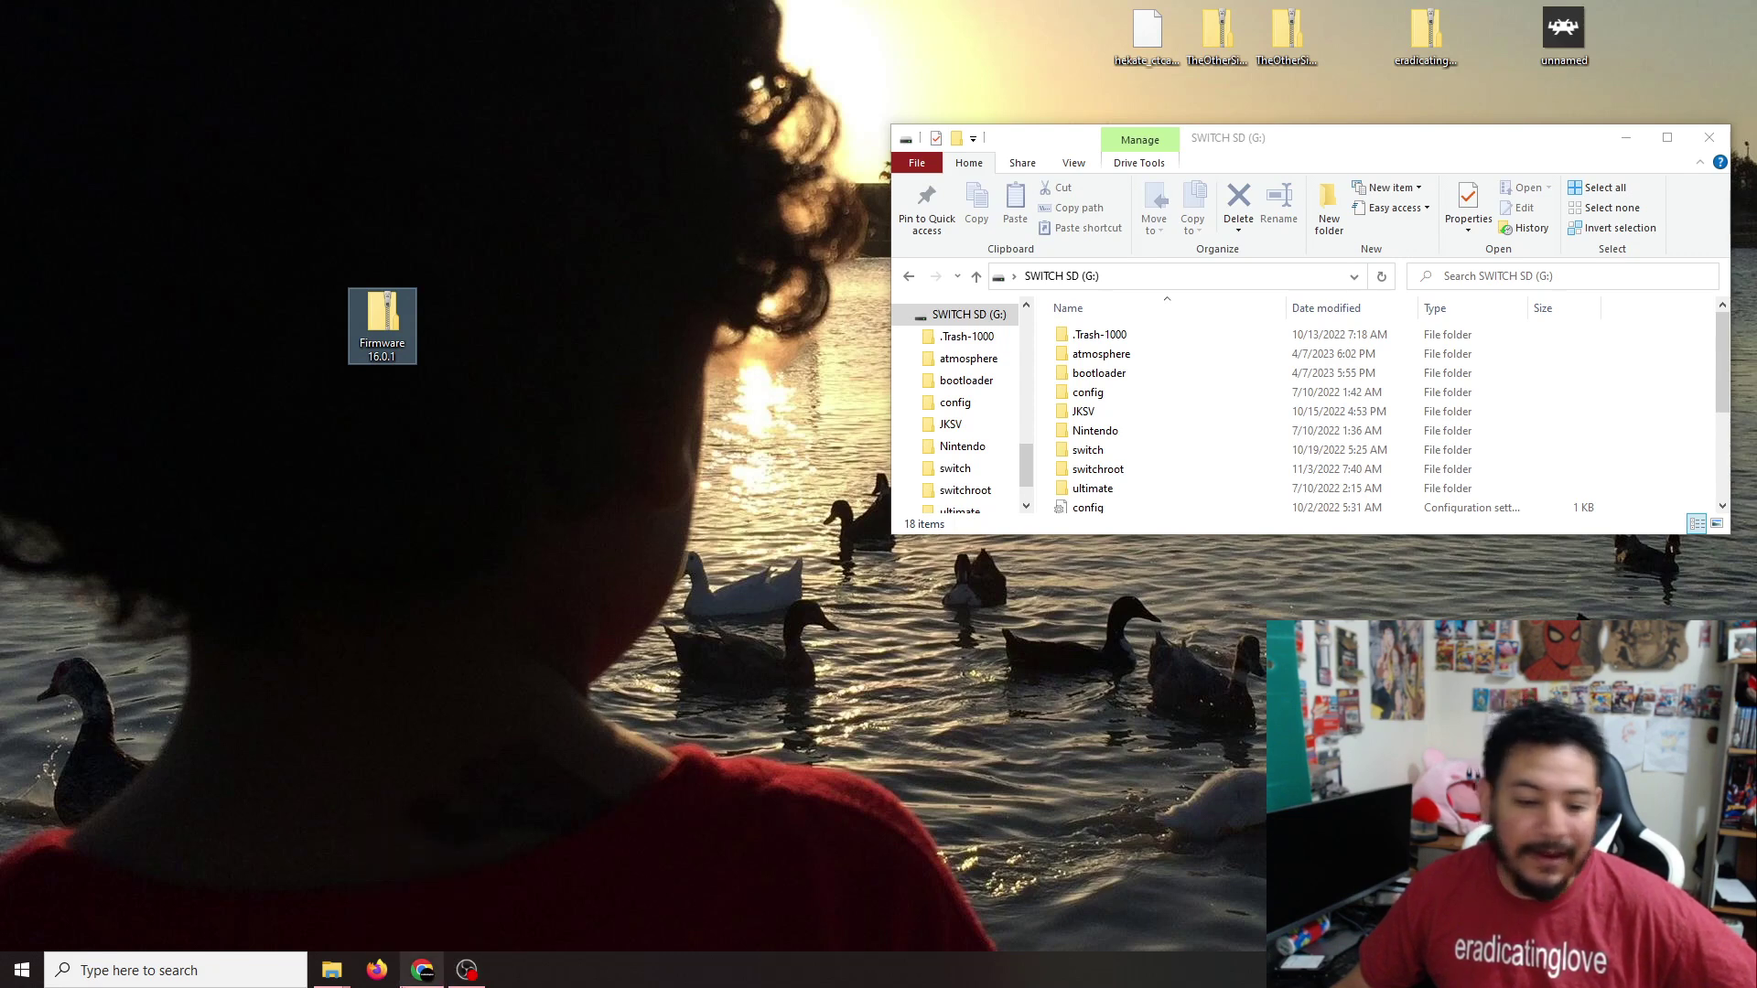
pyautogui.click(416, 976)
pyautogui.moveTo(1199, 597); pyautogui.dragTo(1184, 73)
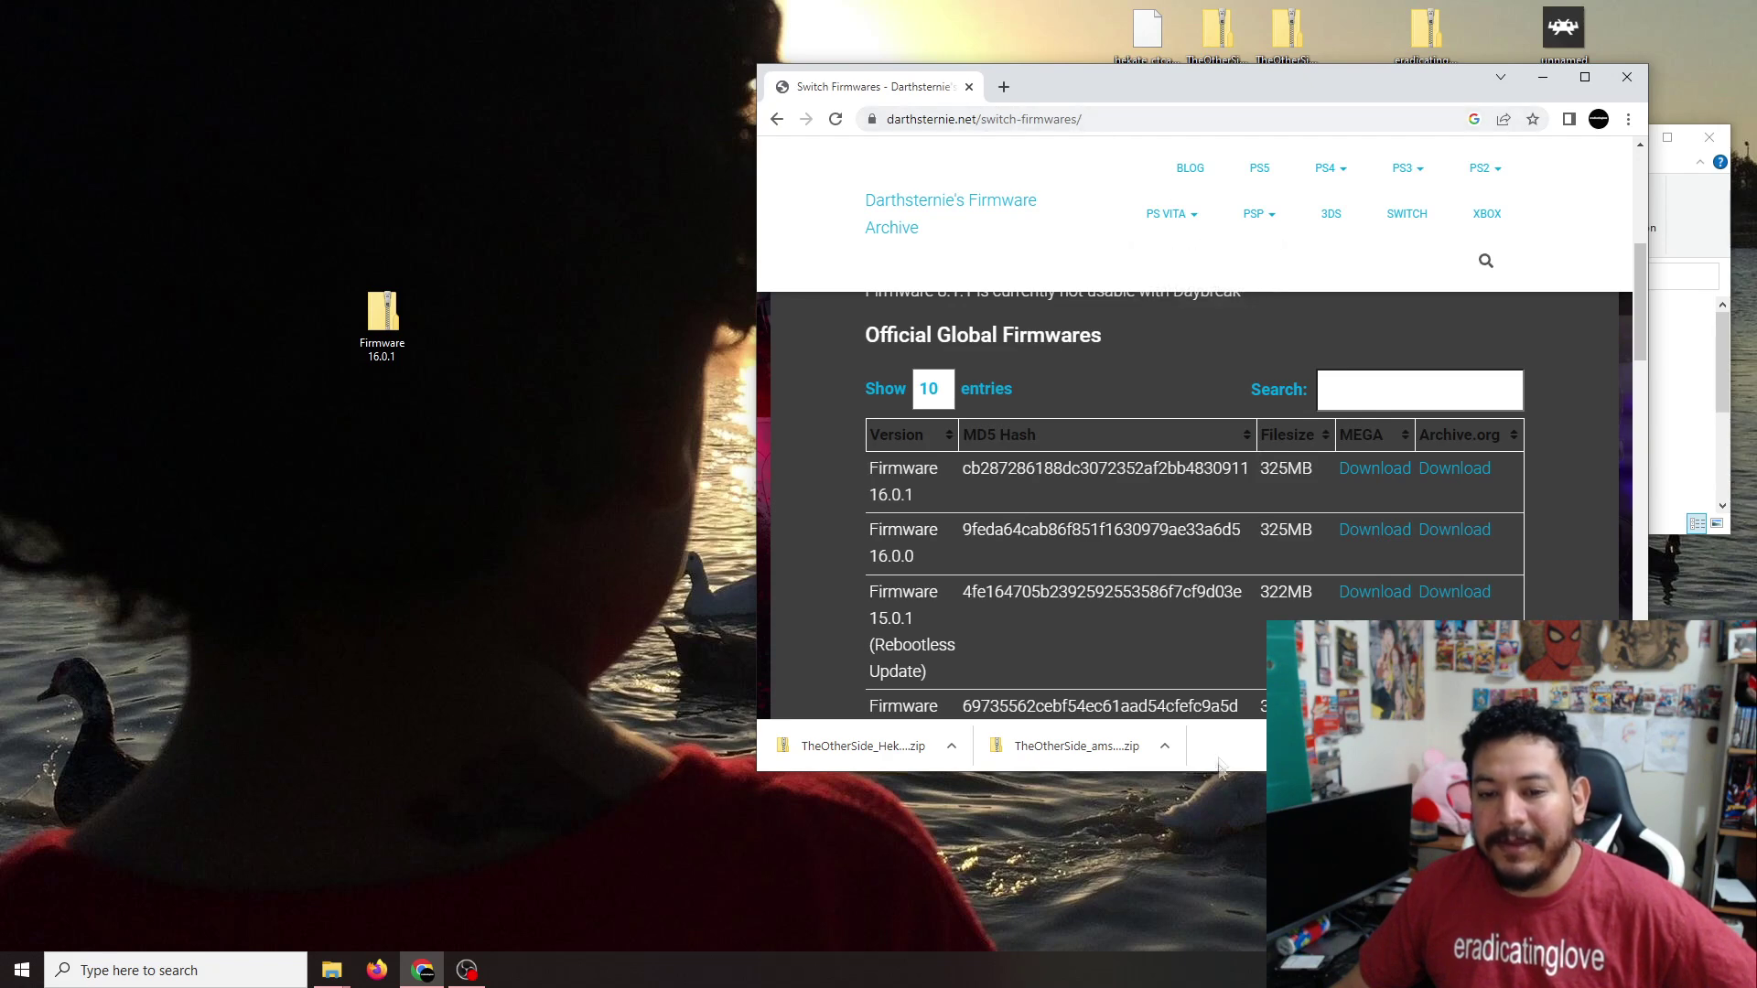
pyautogui.scroll(-2, 1098, 494)
pyautogui.scroll(4, 1132, 518)
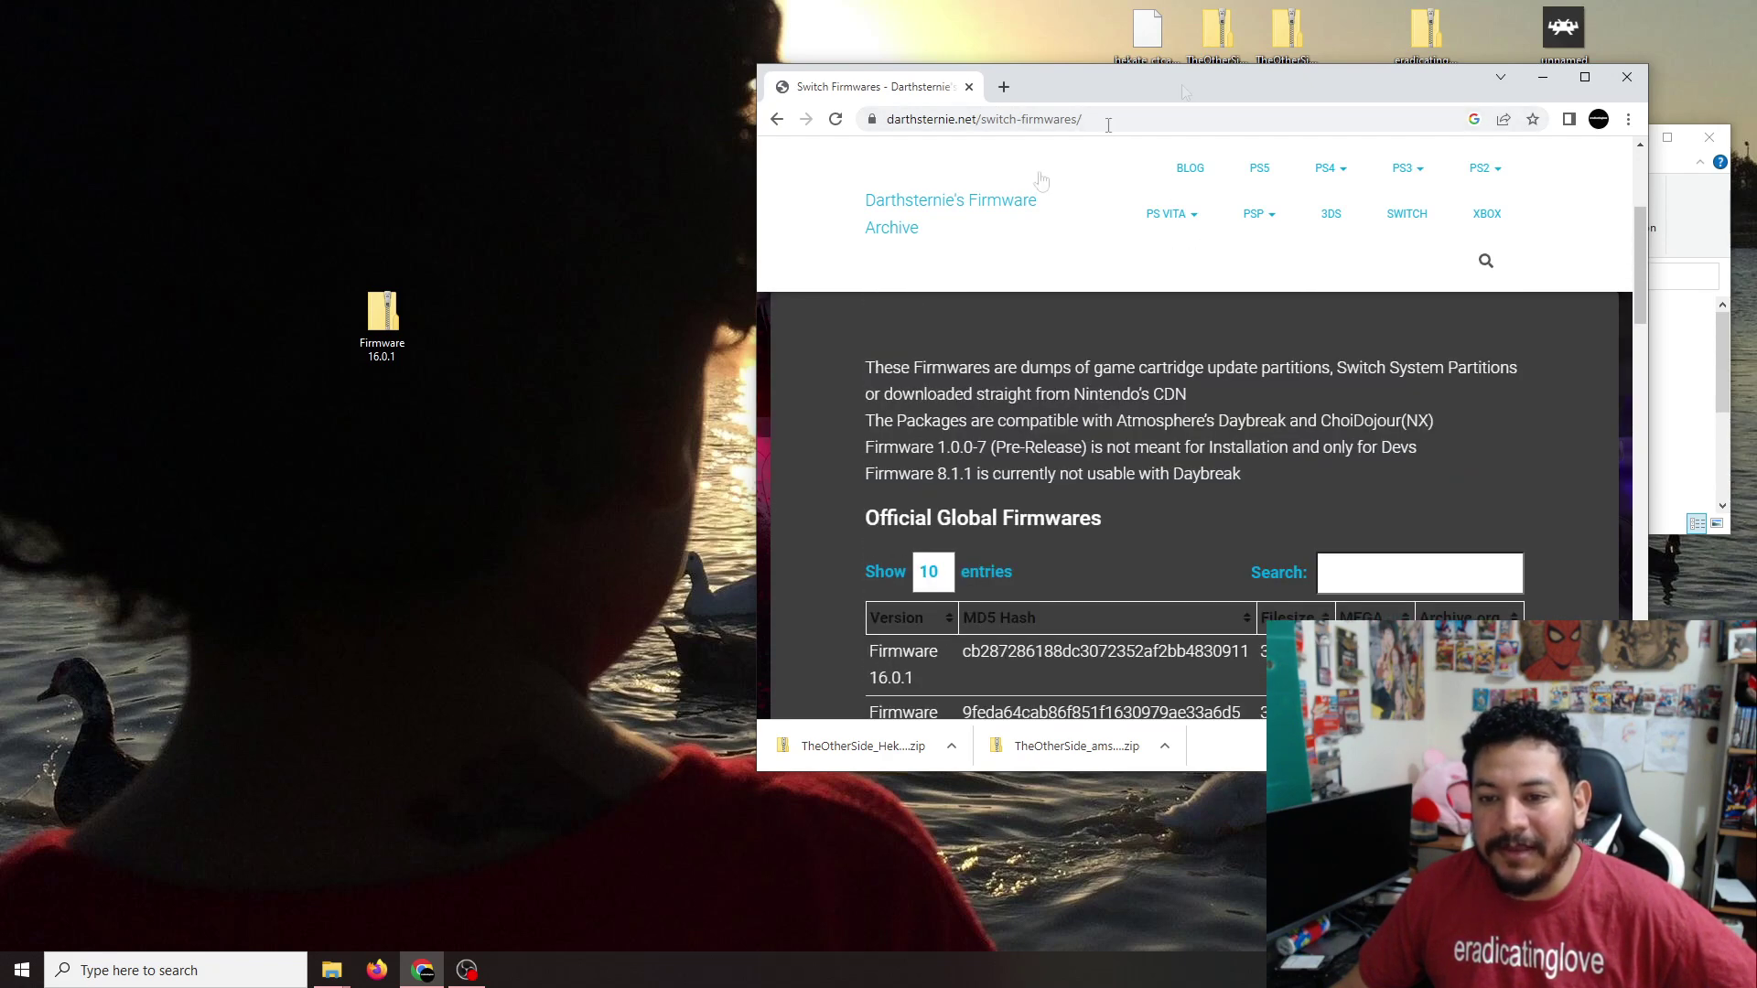
pyautogui.scroll(-1, 917, 578)
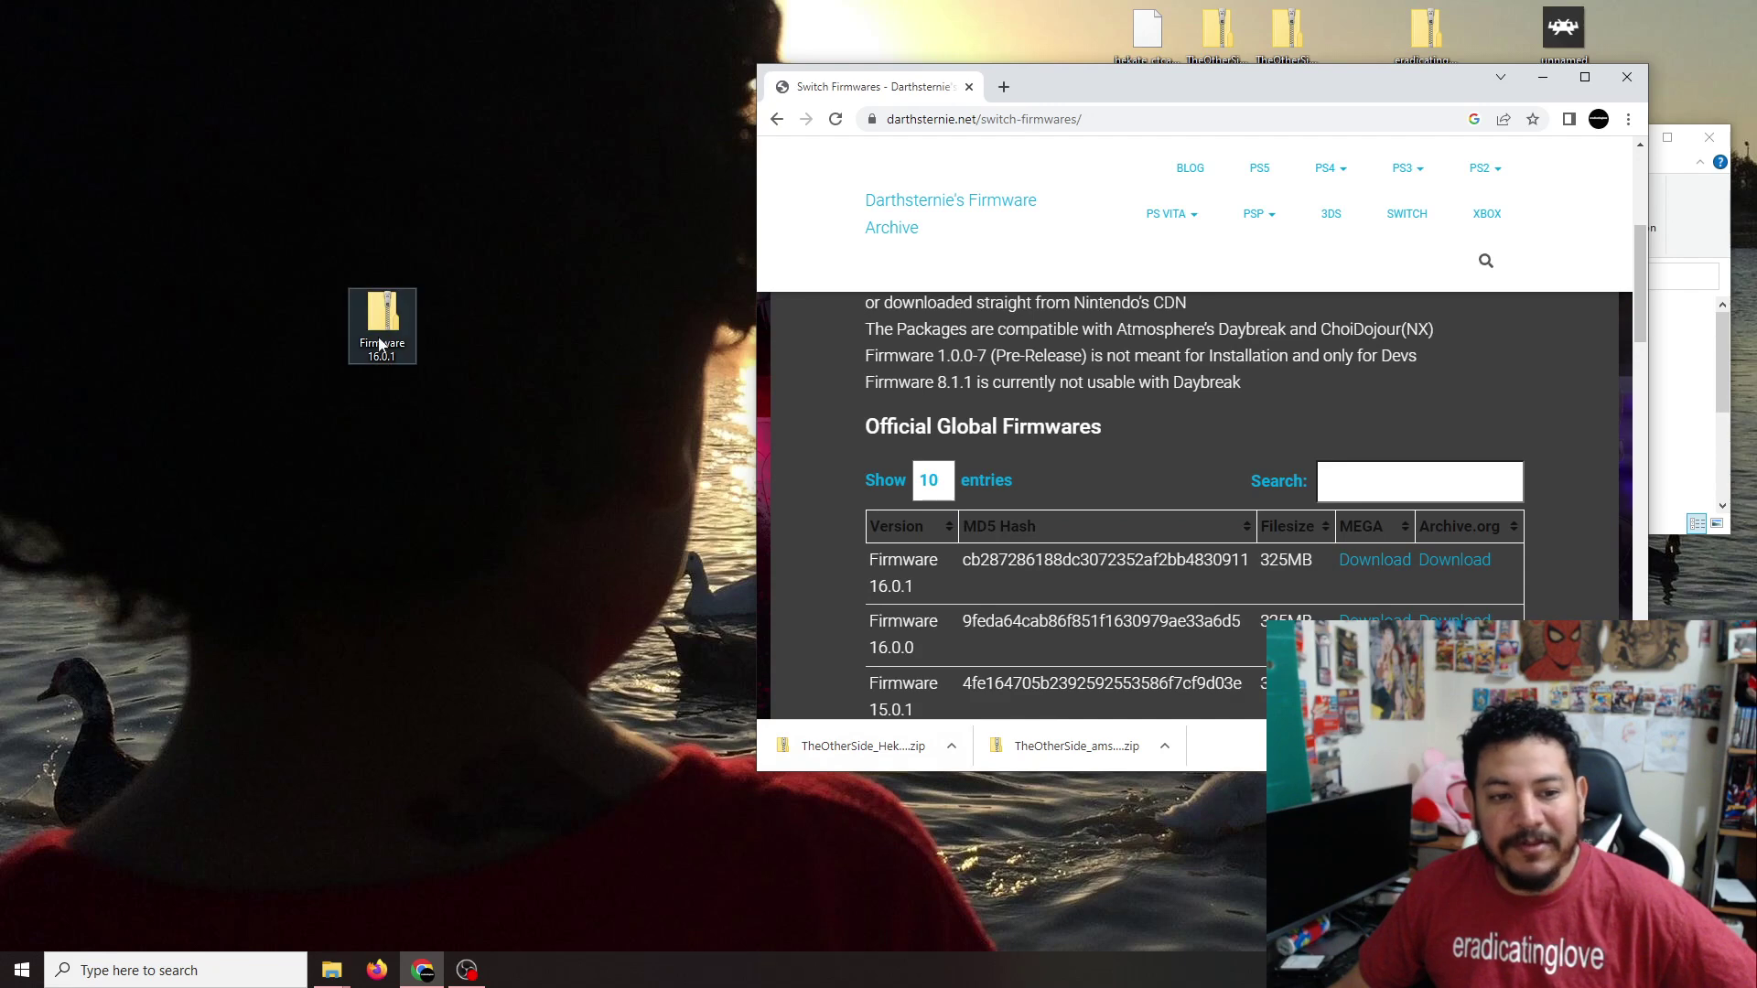
pyautogui.click(1543, 79)
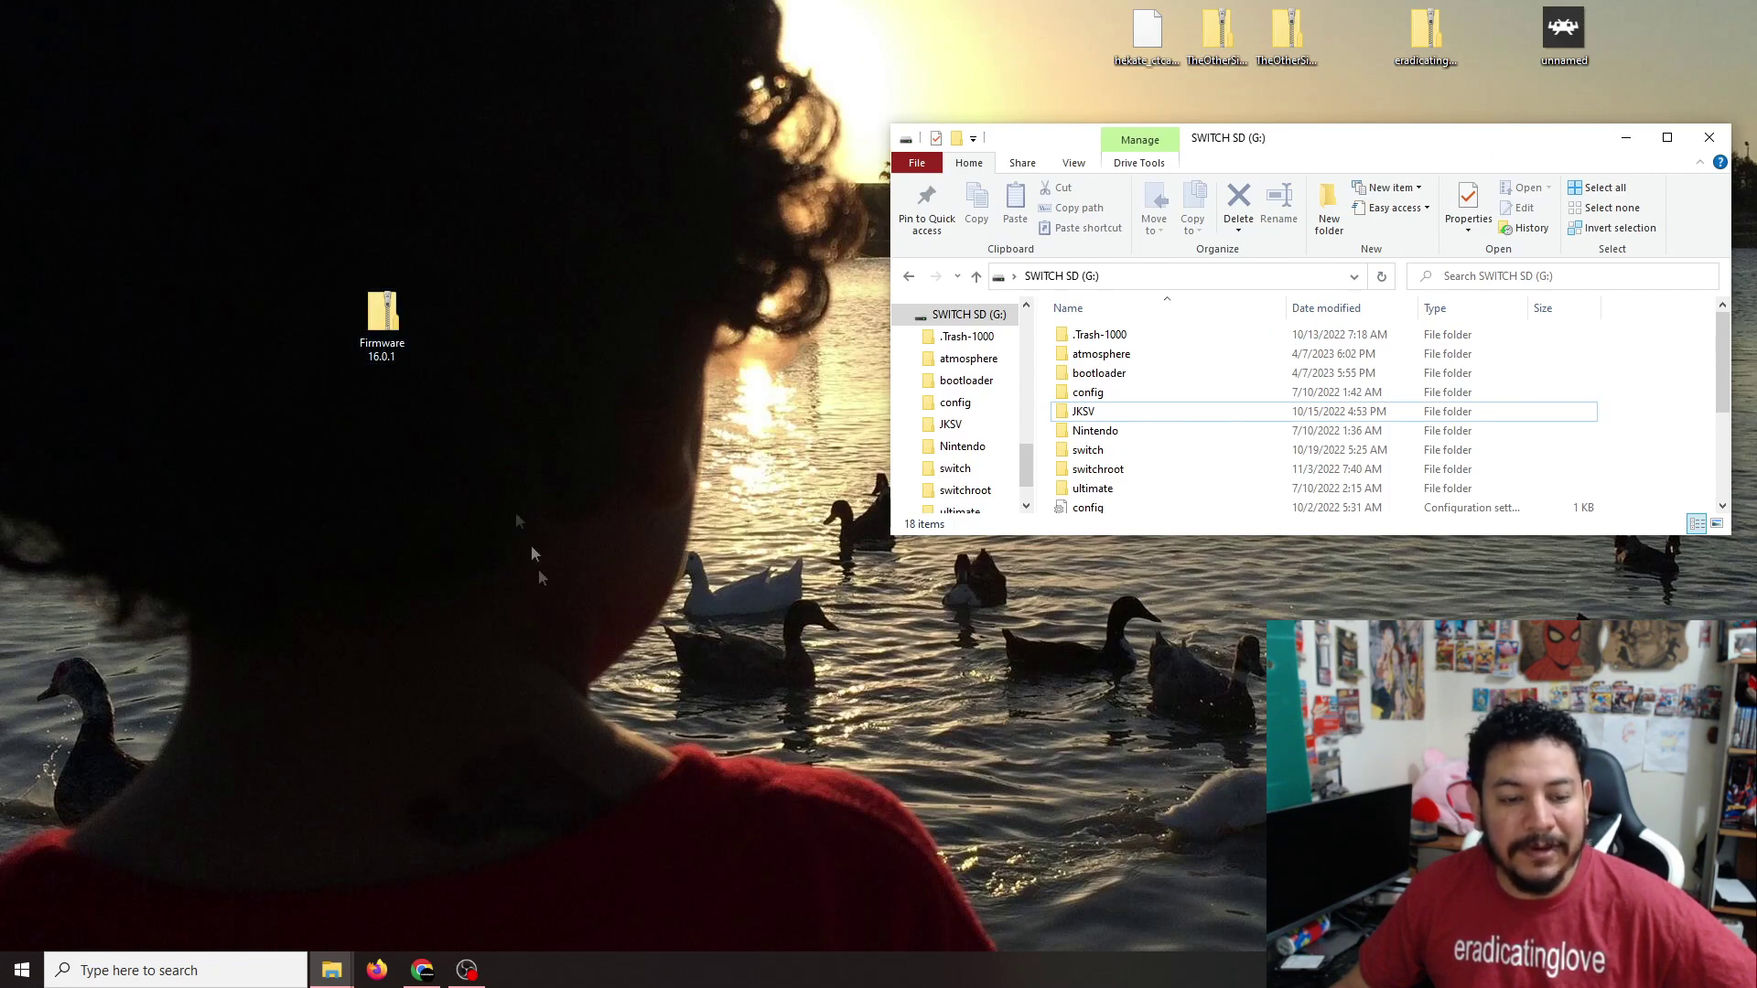
# - Open the Firmware 16.0.1 zip from the desktop in 7-Zip and place its window beside the SD card window
pyautogui.rightClick(376, 327)
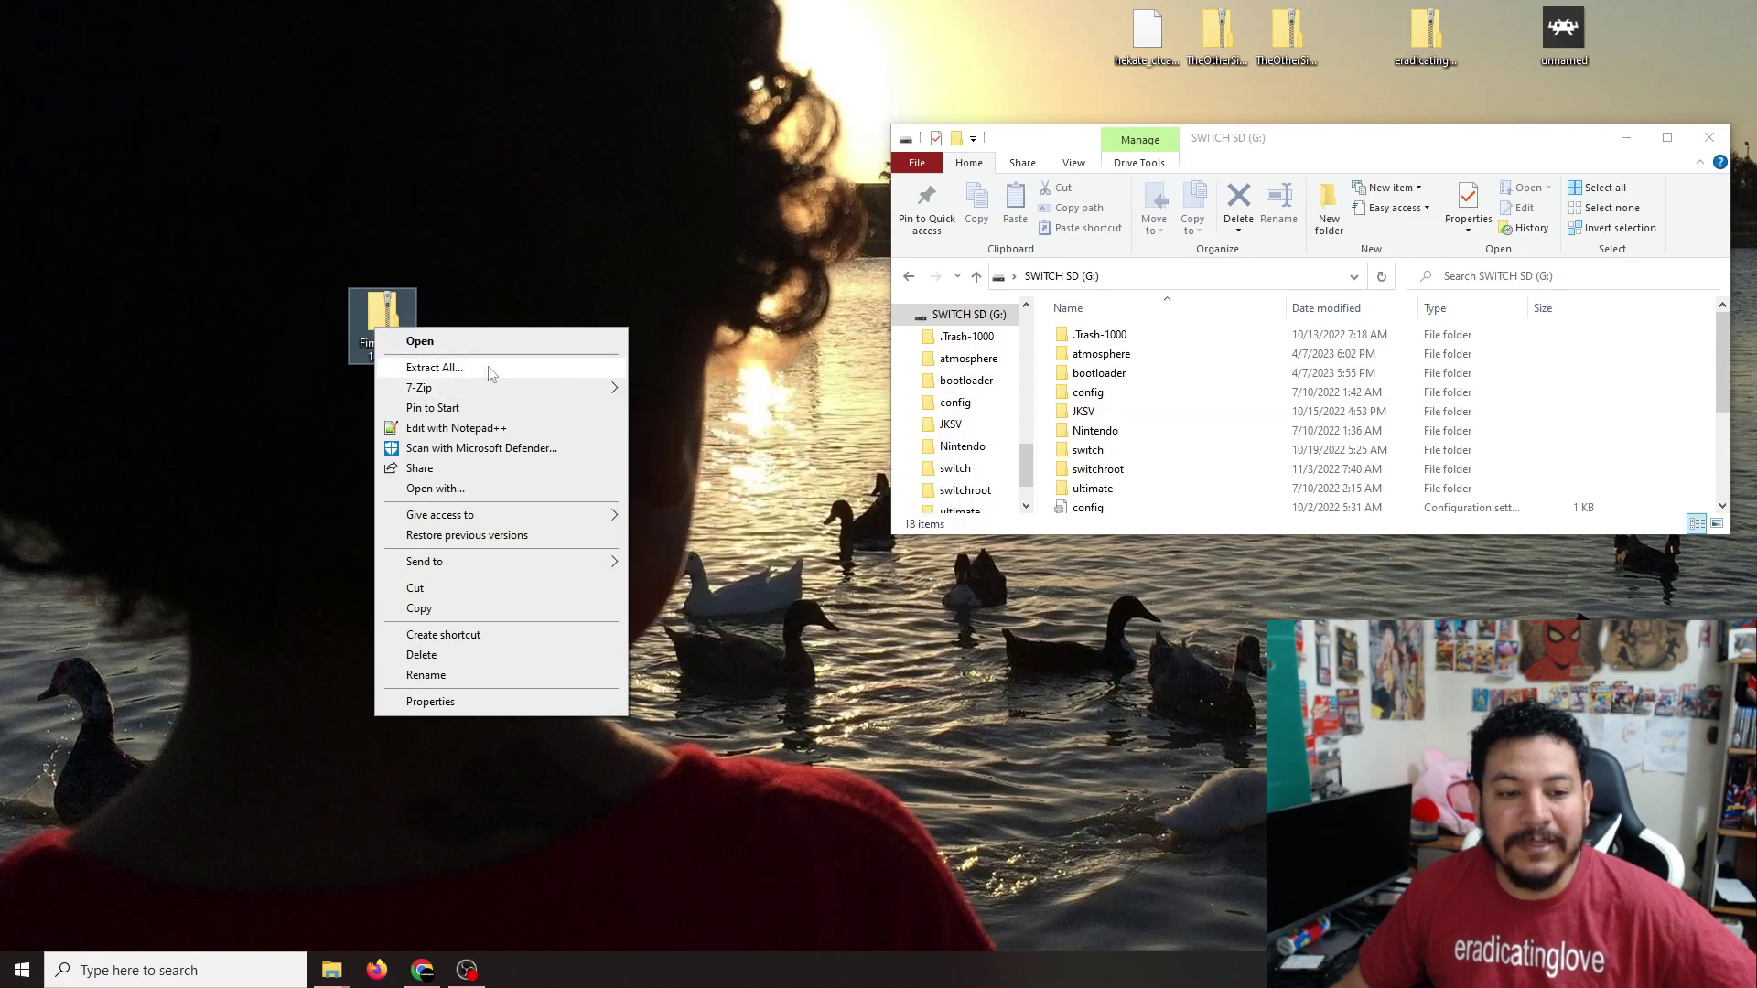
pyautogui.moveTo(412, 394)
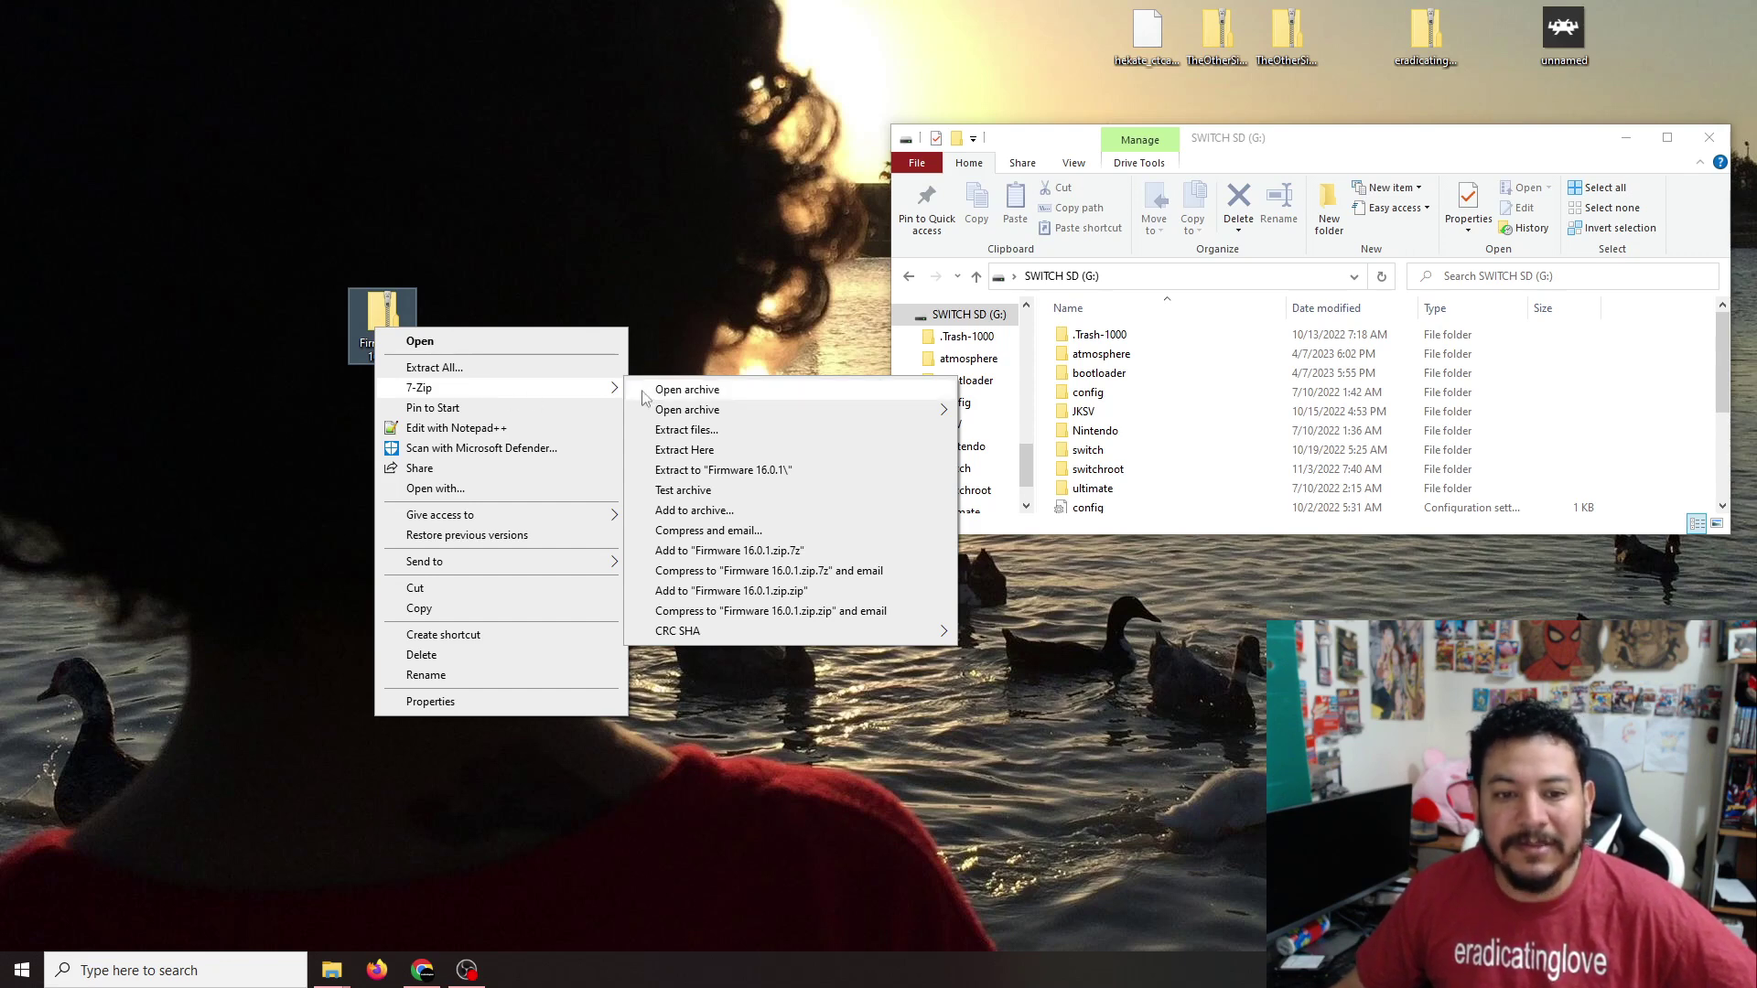
pyautogui.moveTo(594, 393)
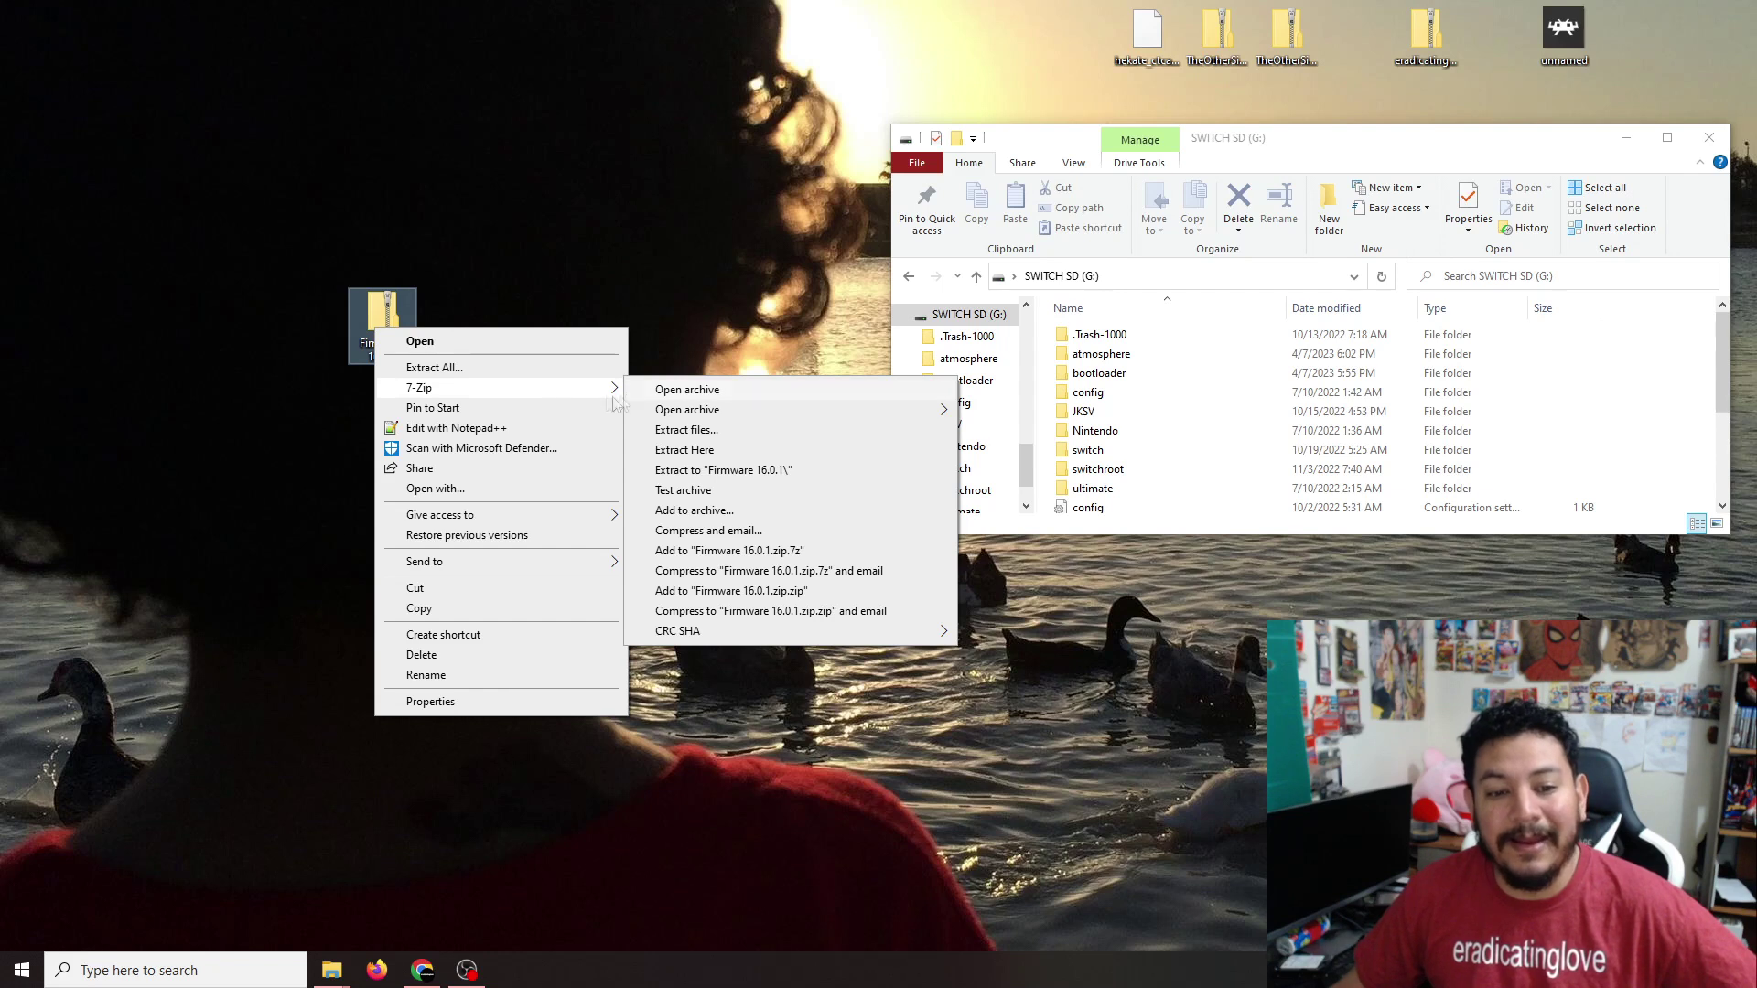
pyautogui.click(675, 396)
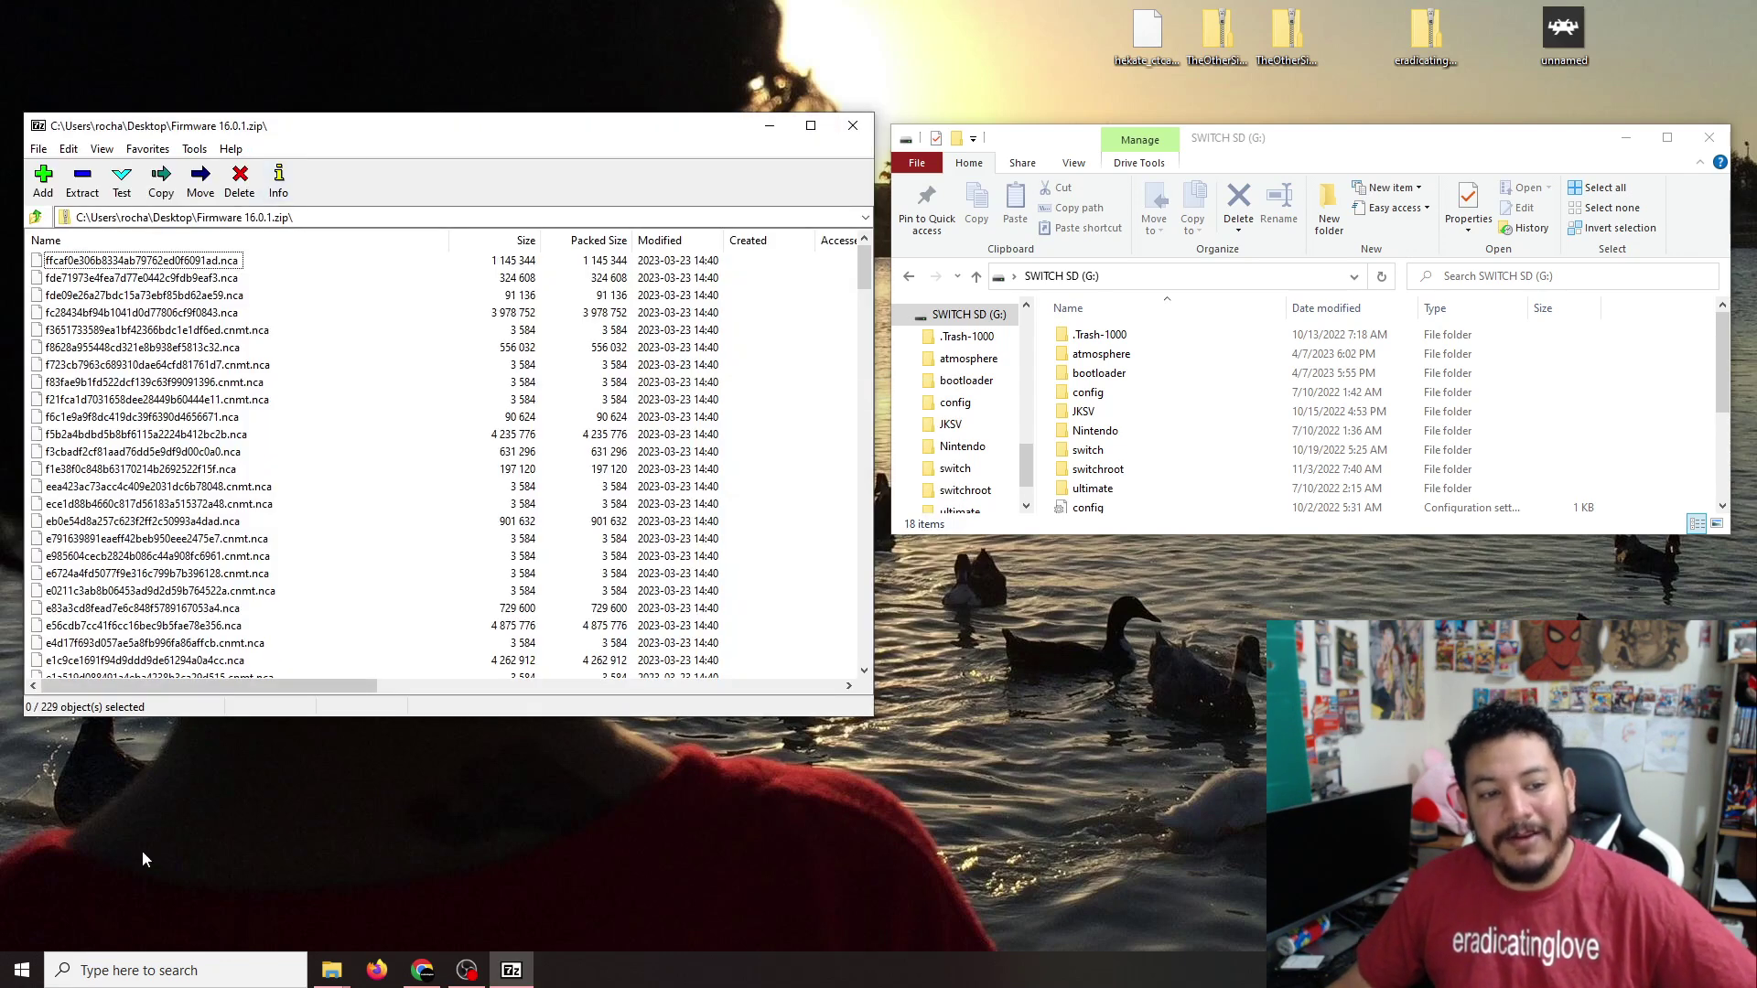
pyautogui.scroll(-20, 144, 424)
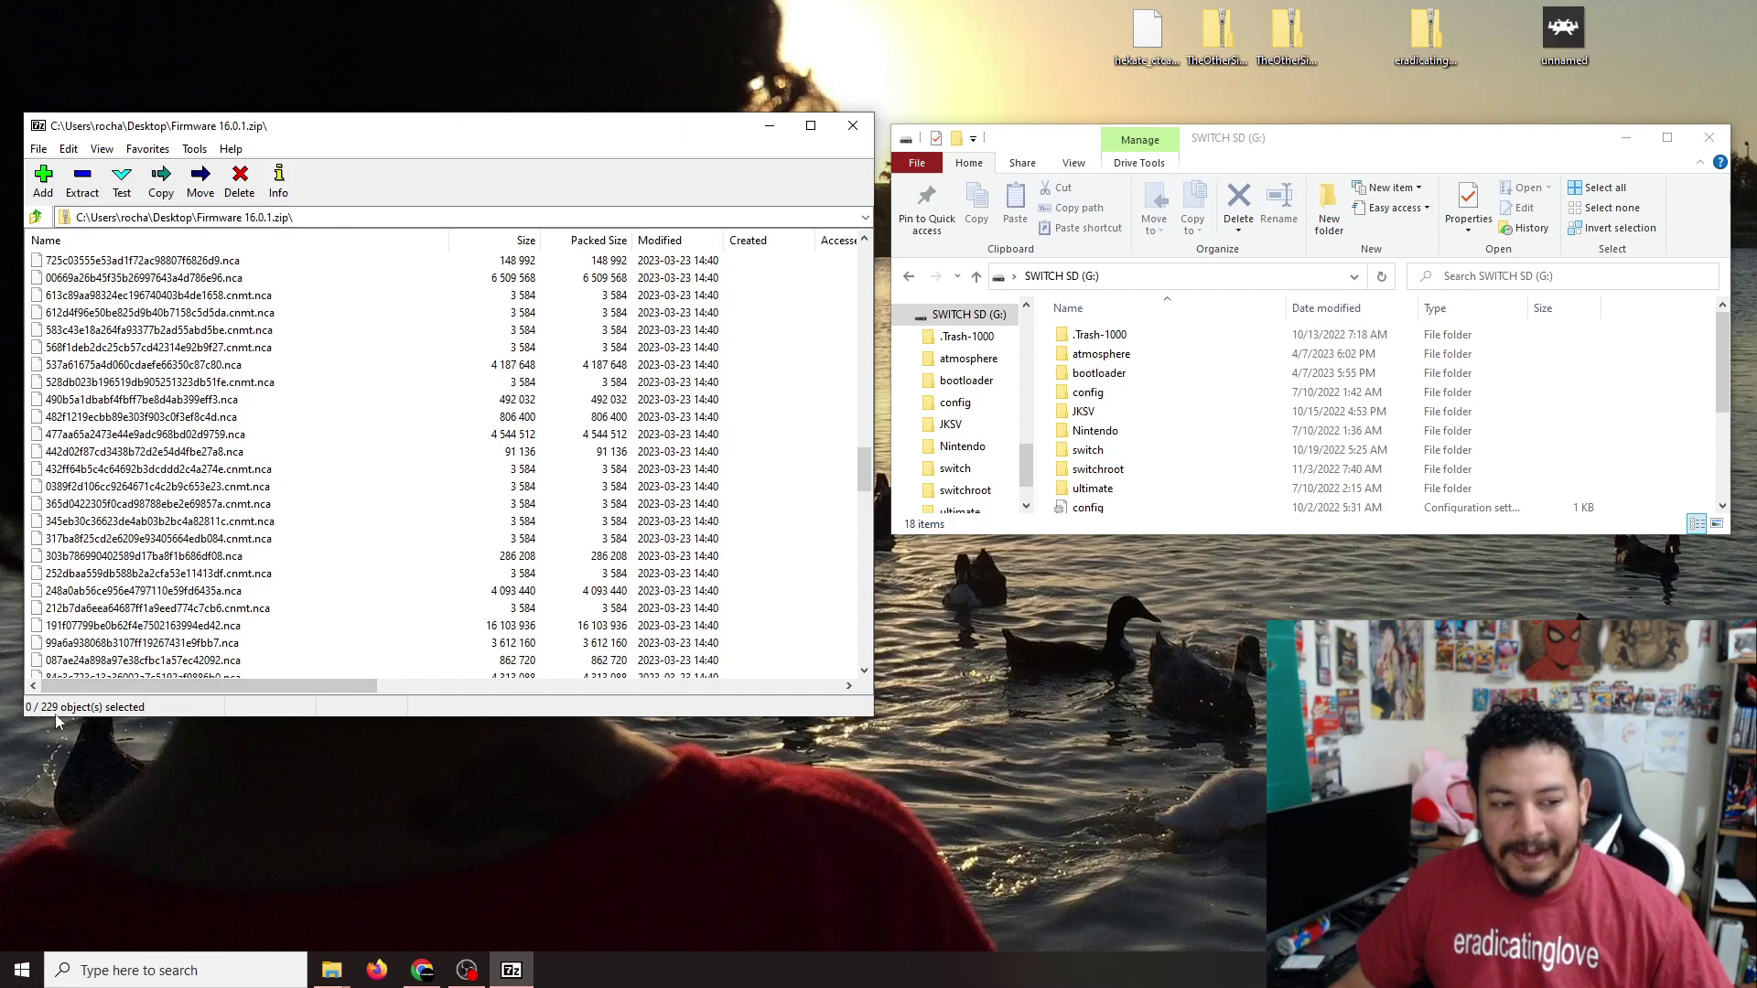
pyautogui.moveTo(492, 128); pyautogui.dragTo(476, 72)
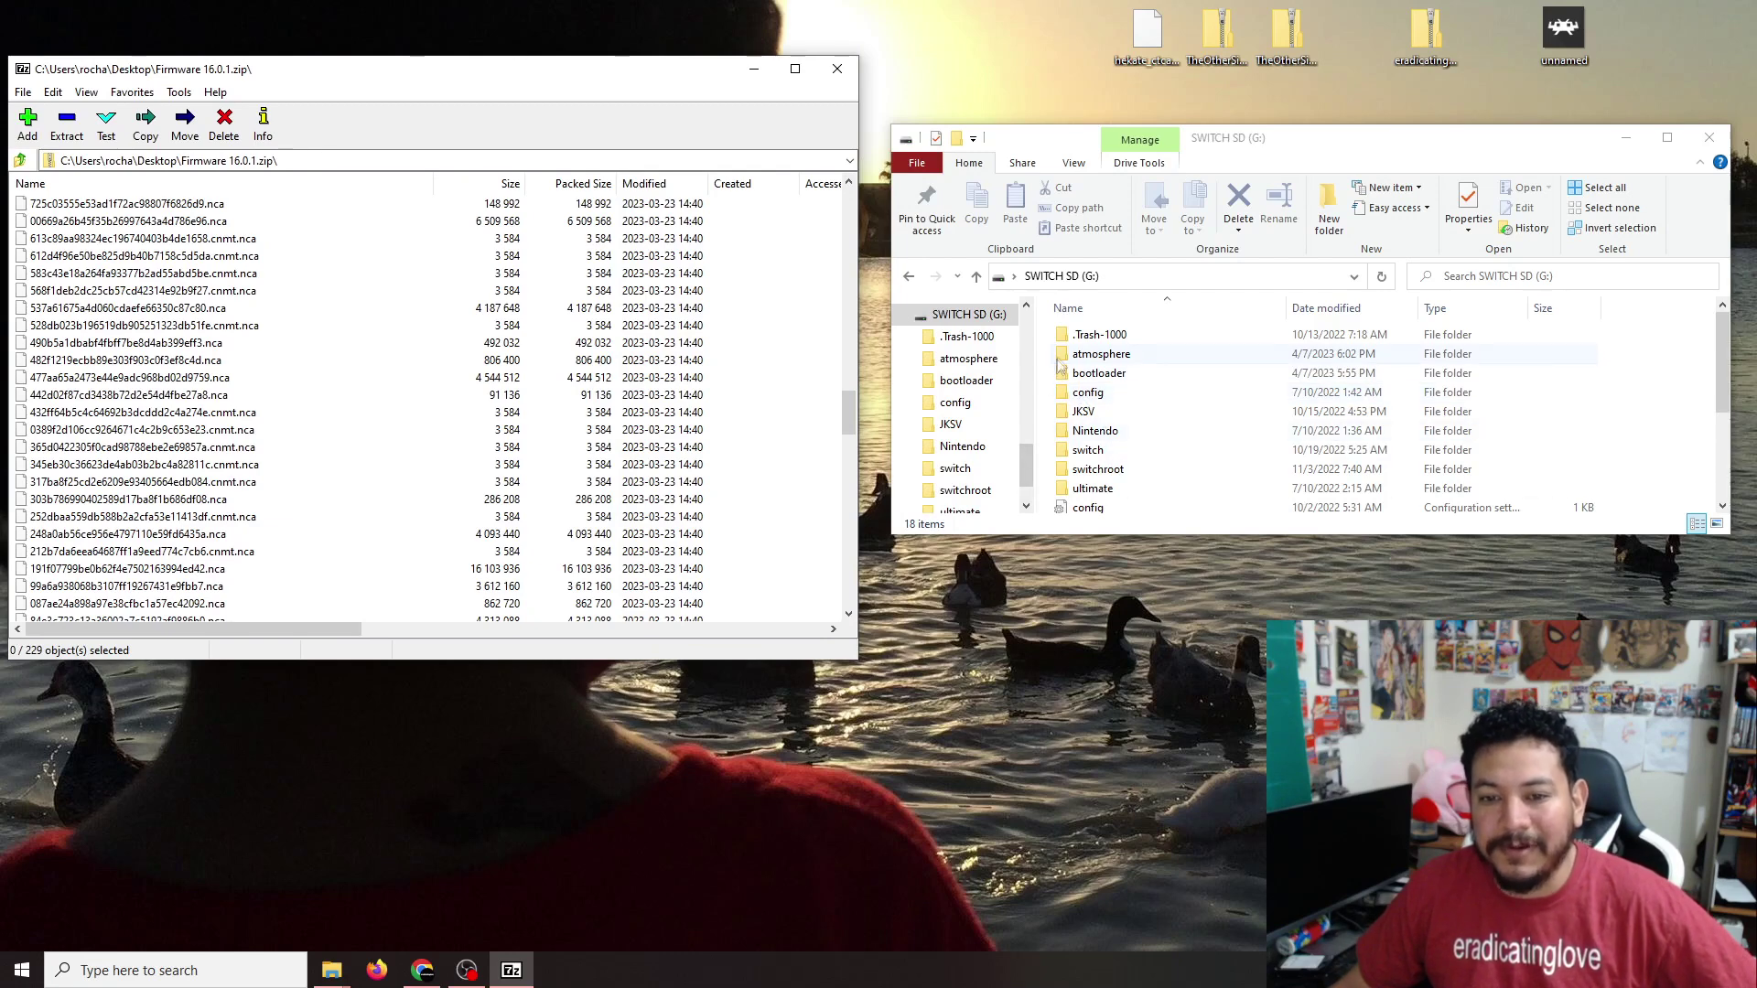
# - Create a new folder named FIRMWARE in the root of the SWITCH SD (G:) drive
pyautogui.rightClick(1045, 423)
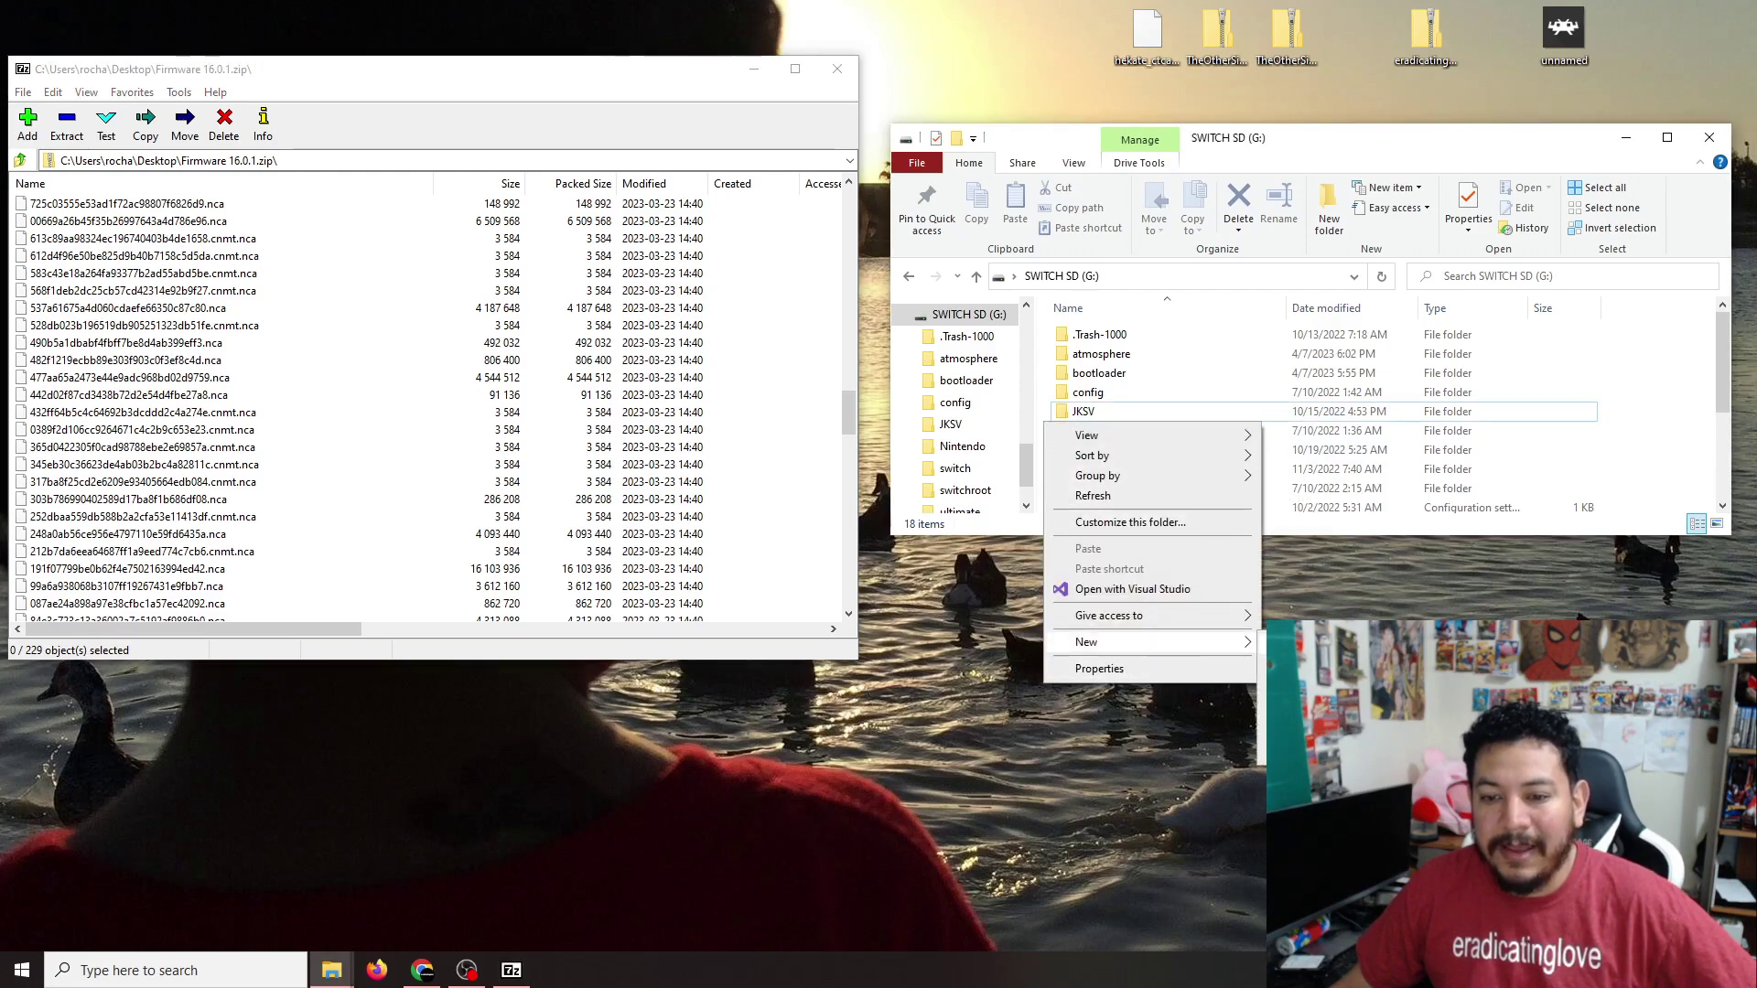
pyautogui.hotkey('ctrl', 'shift', 'n')
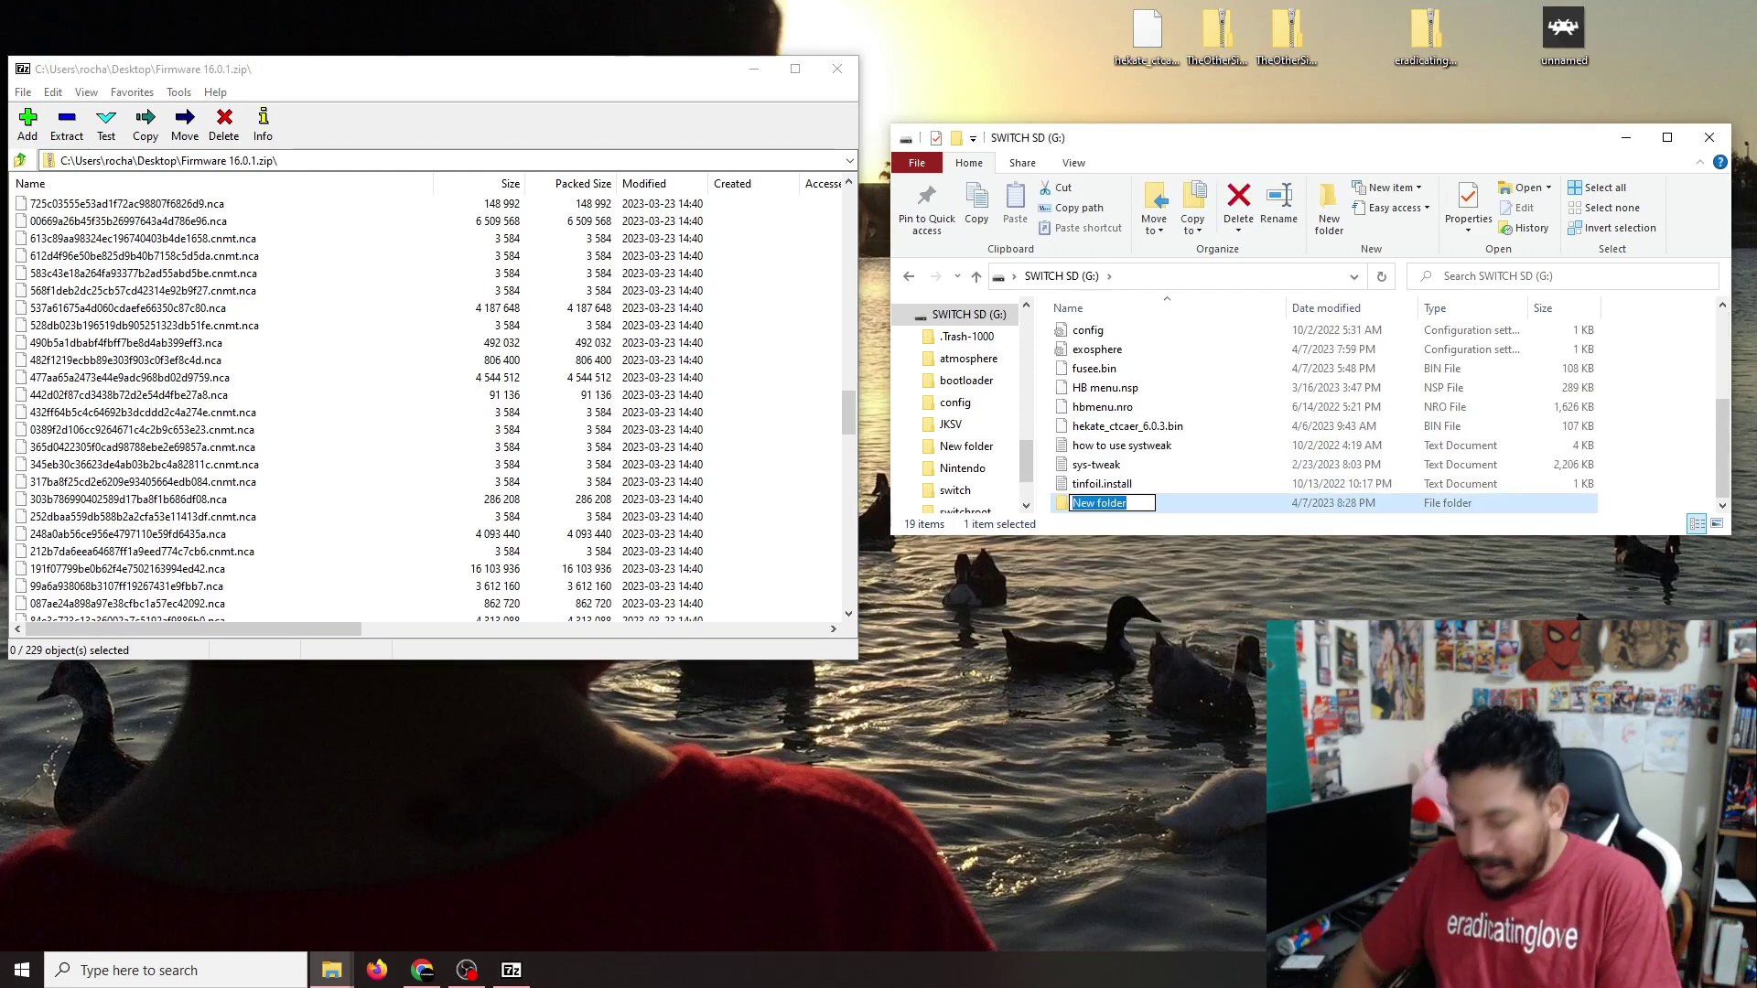
pyautogui.write('FIRMWARE')
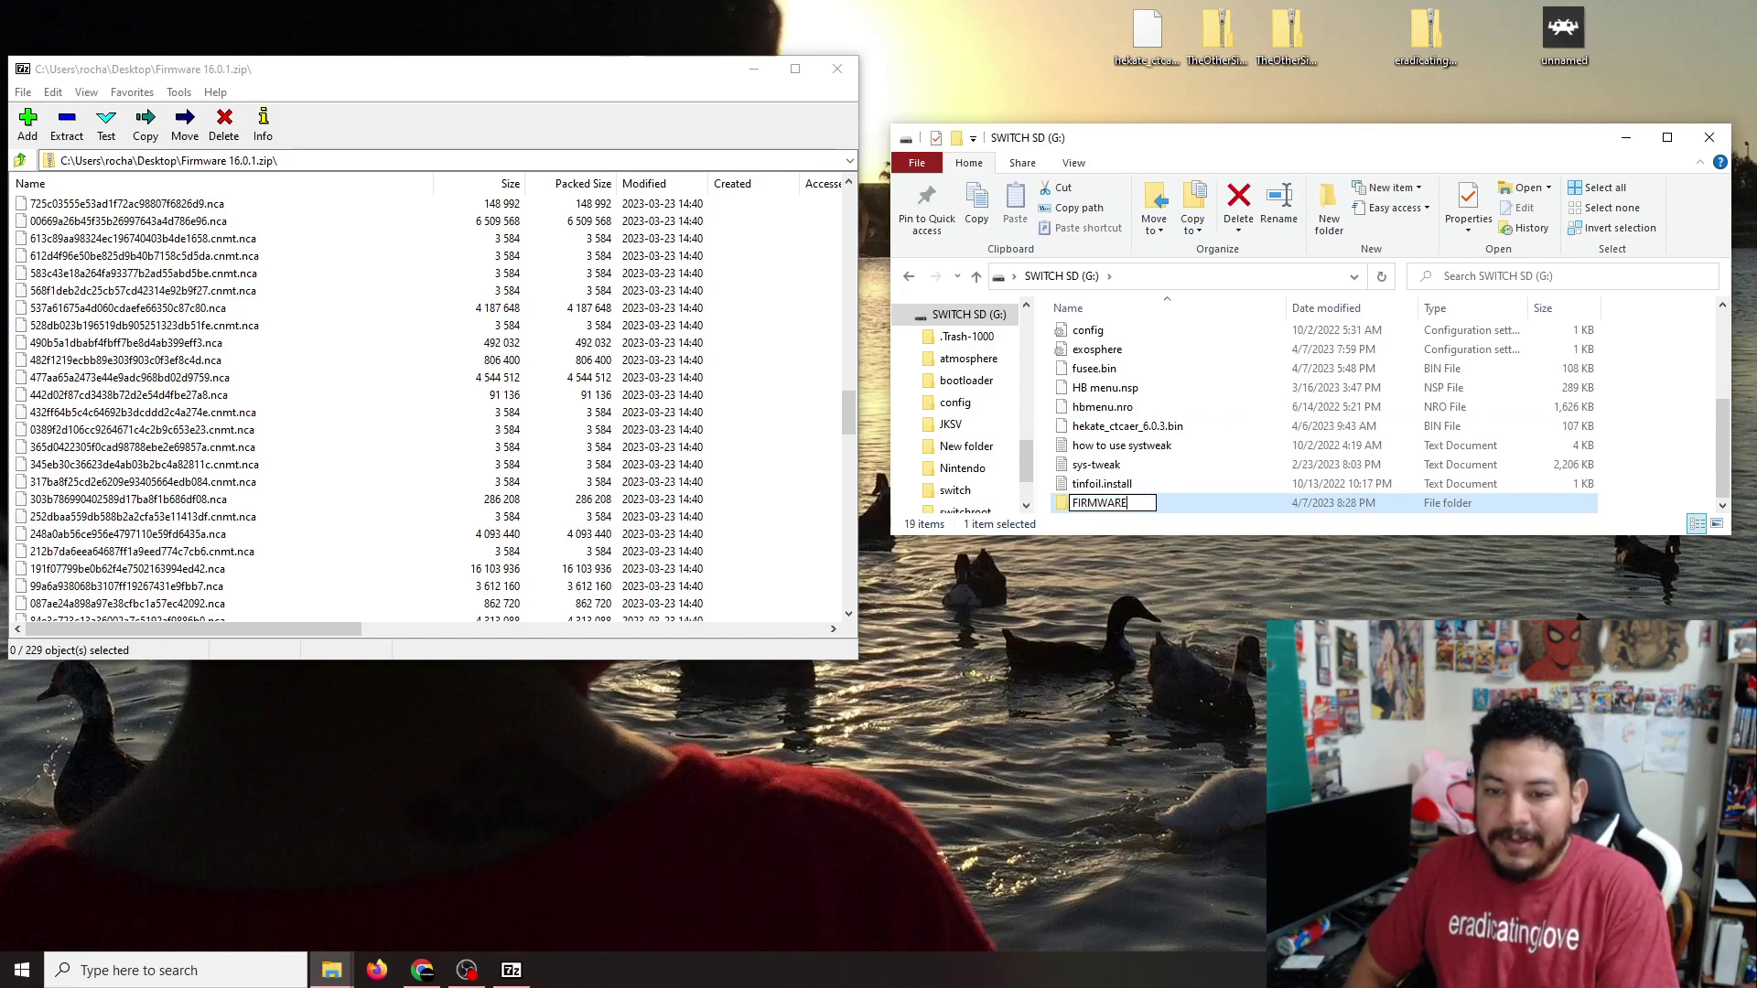
pyautogui.press('Return')
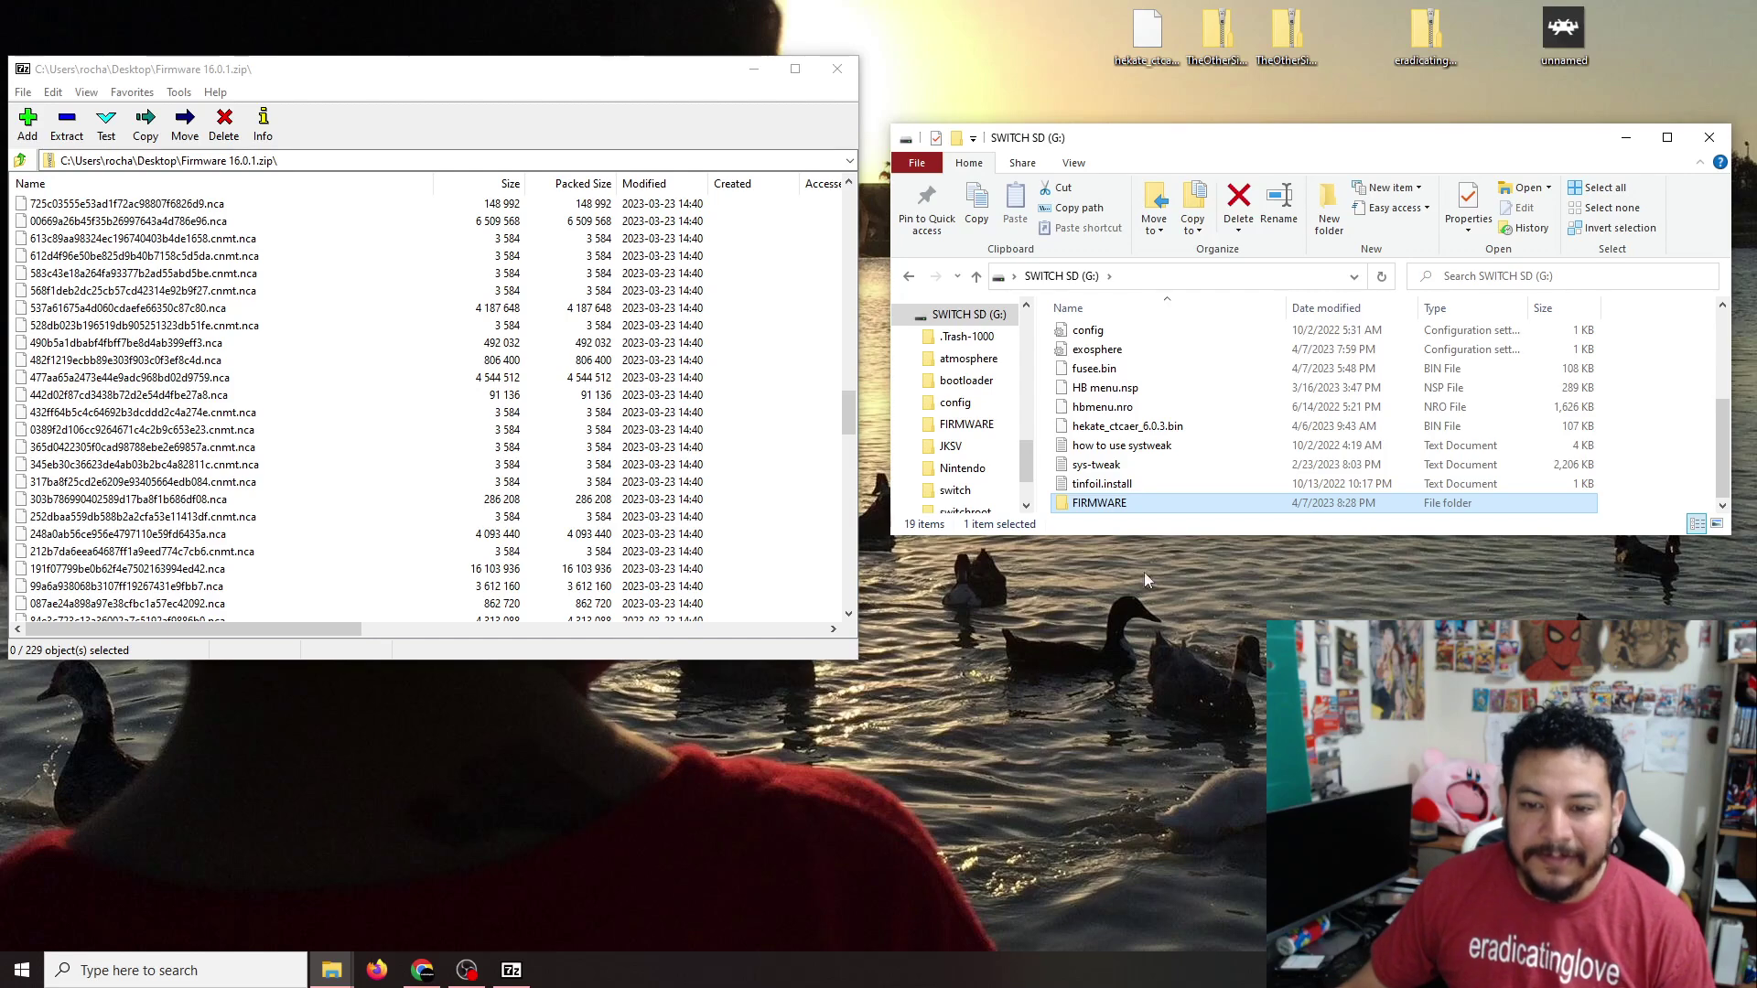
# - Select all files in the Firmware 16.0.1 archive and copy them into the FIRMWARE folder on the SD card
pyautogui.scroll(20, 89, 221)
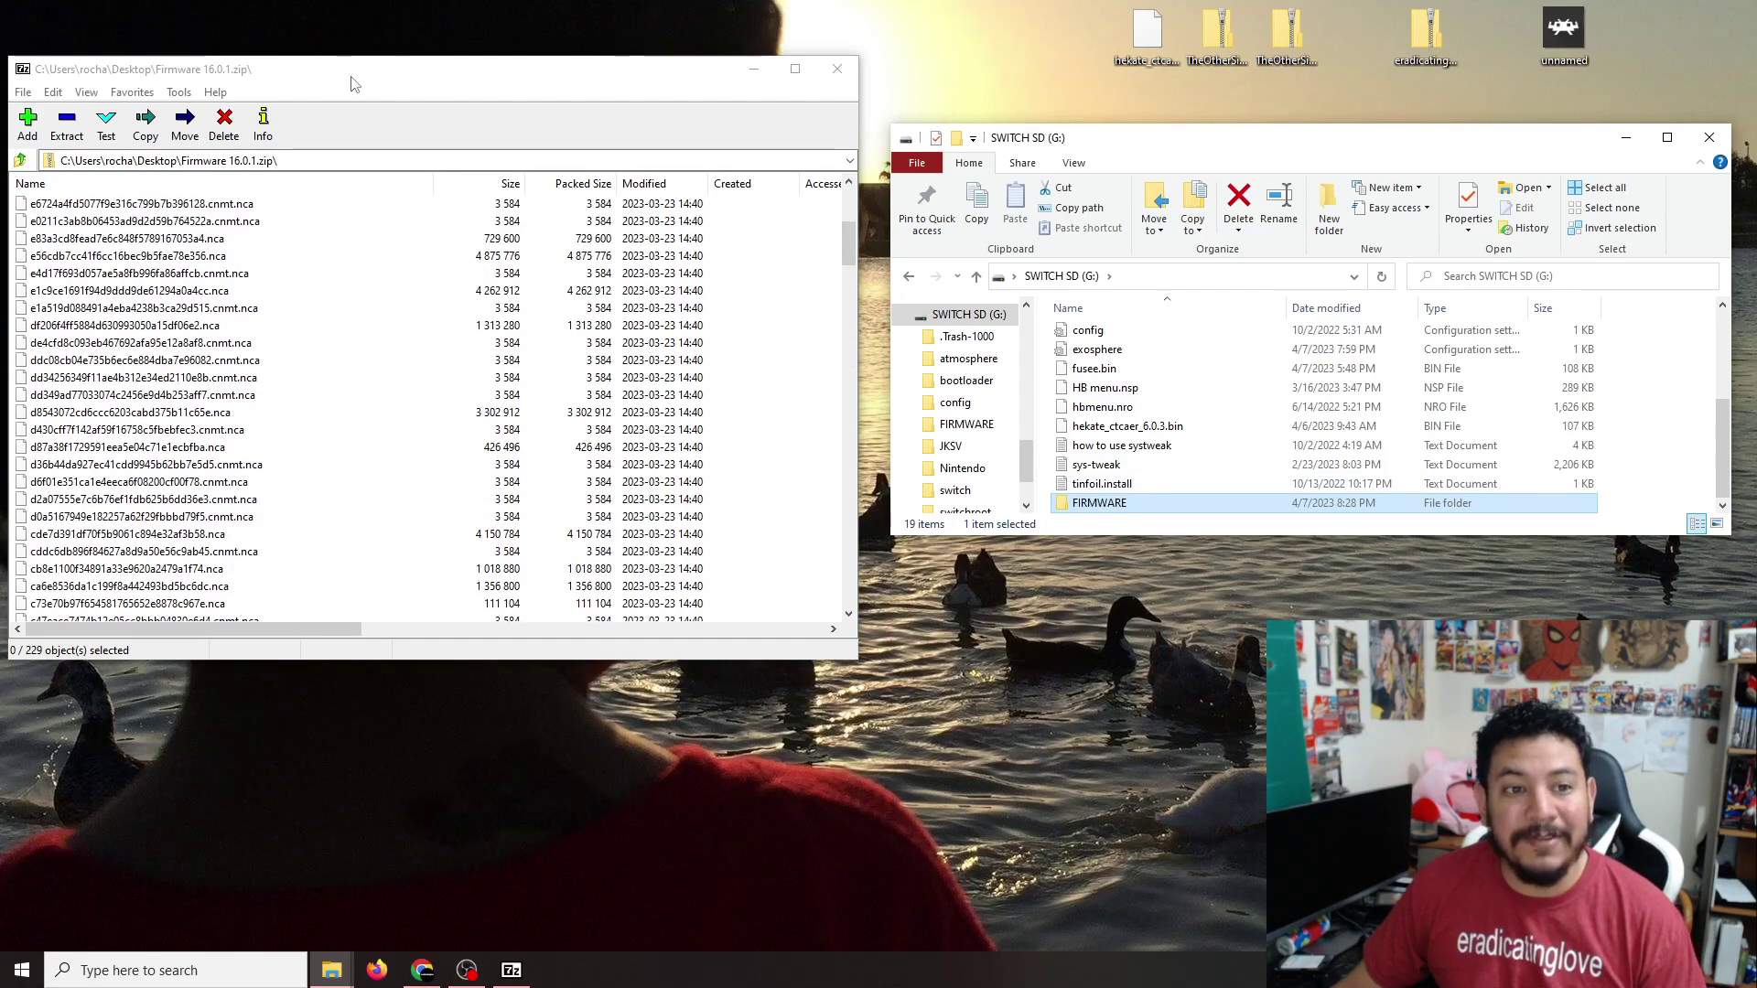
pyautogui.scroll(6, 274, 322)
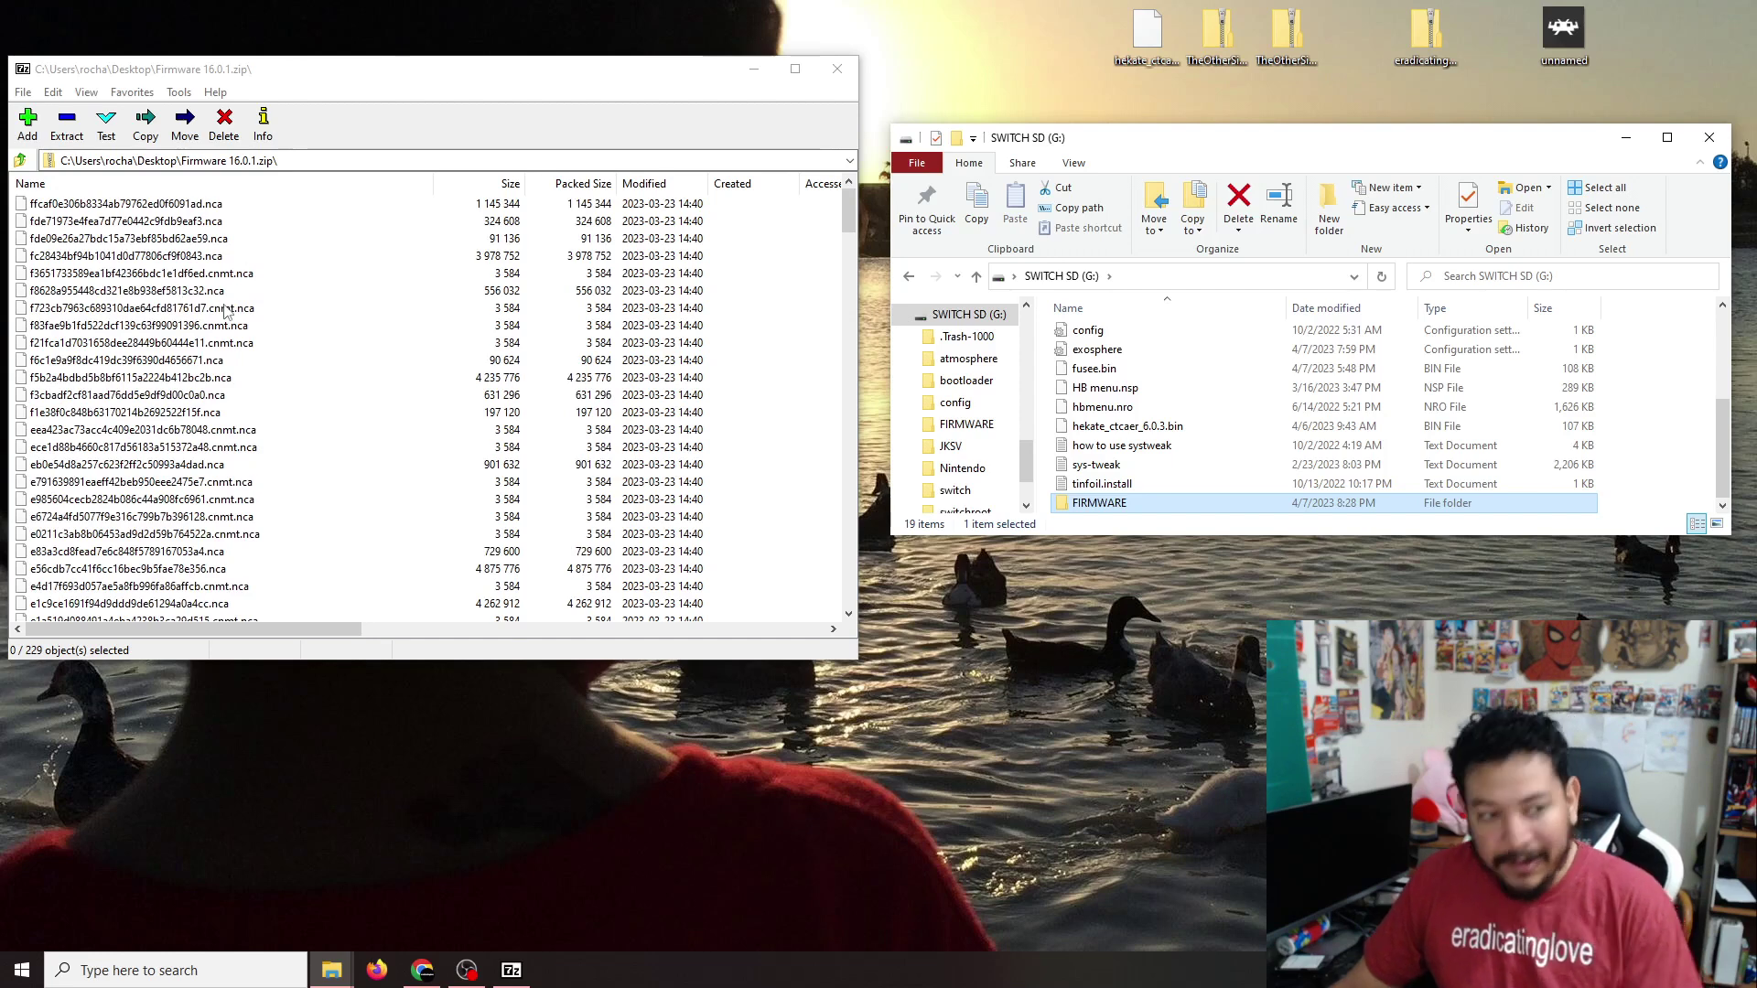
pyautogui.hotkey('ctrl', 'a')
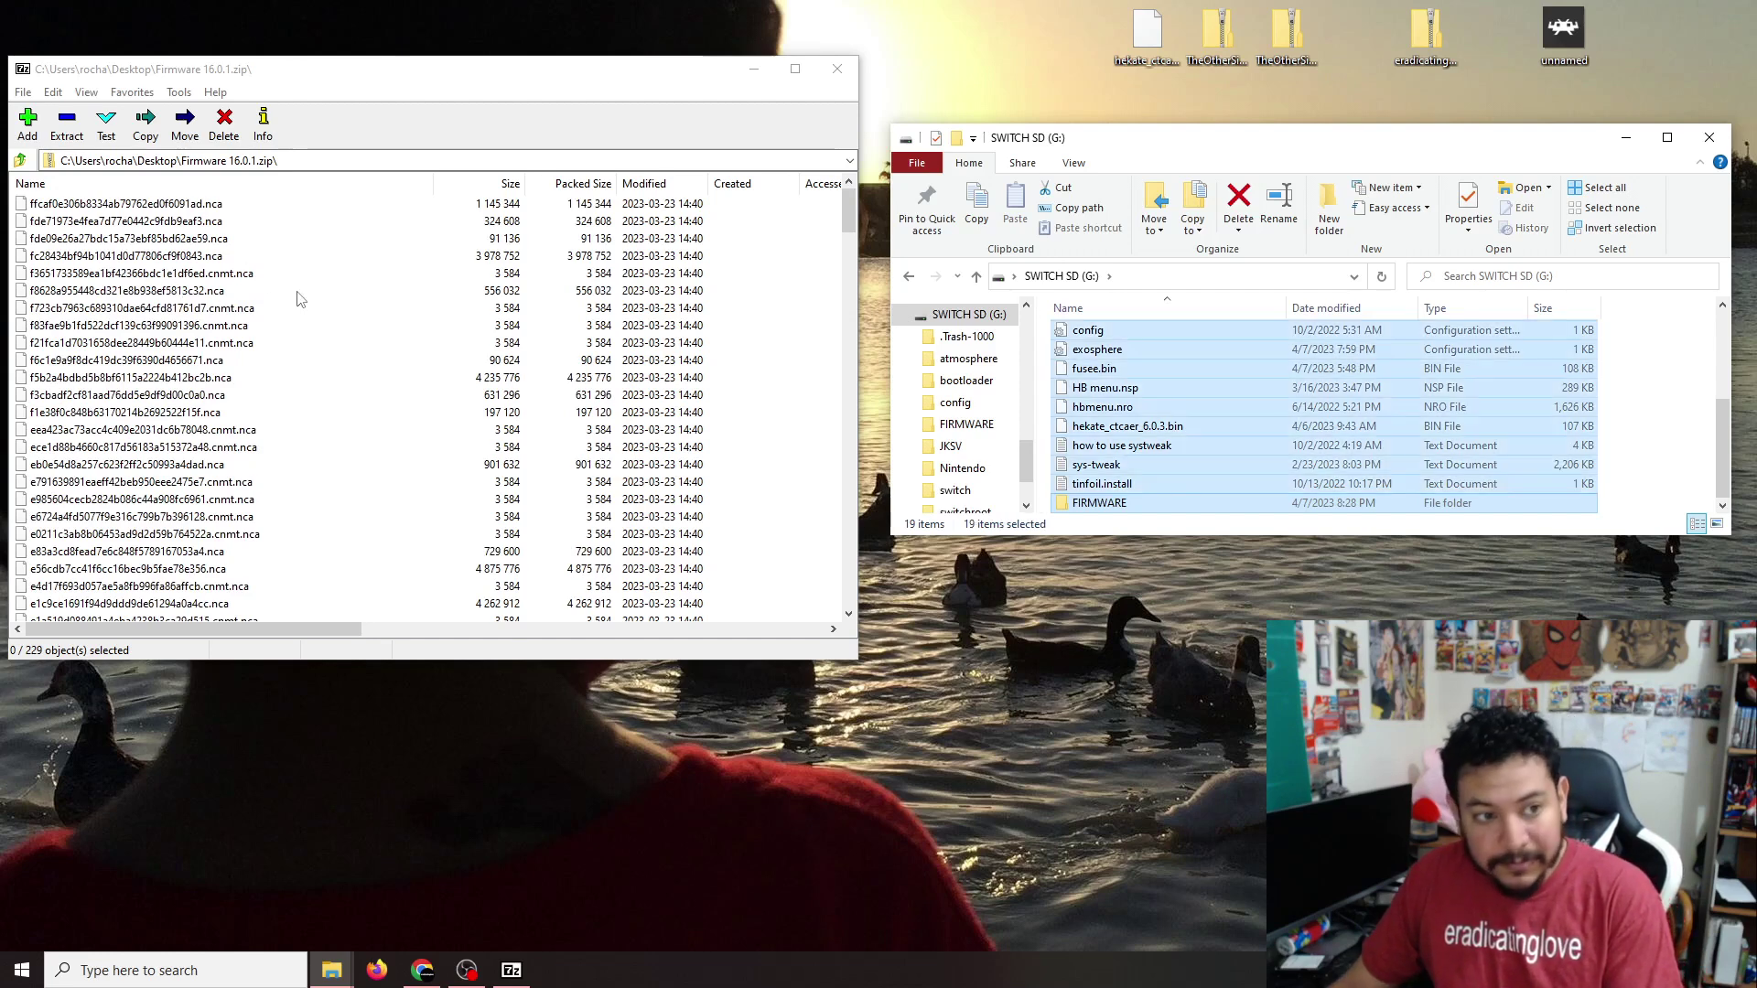
pyautogui.click(248, 346)
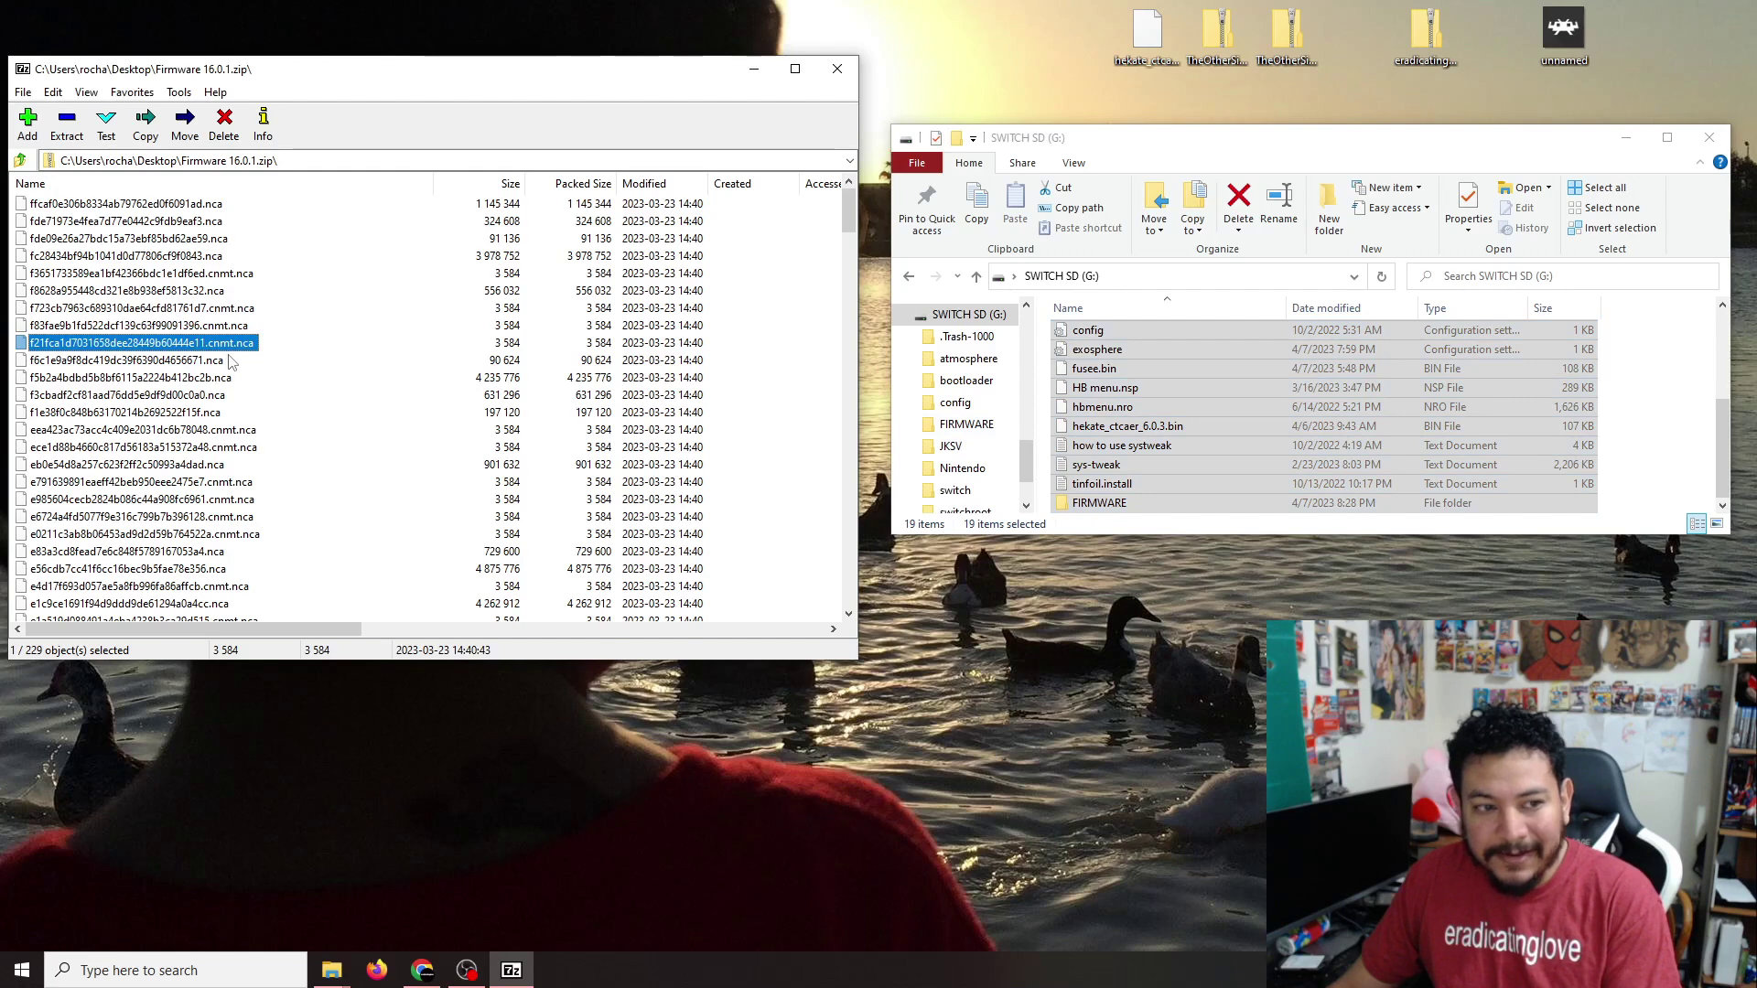
pyautogui.click(1291, 503)
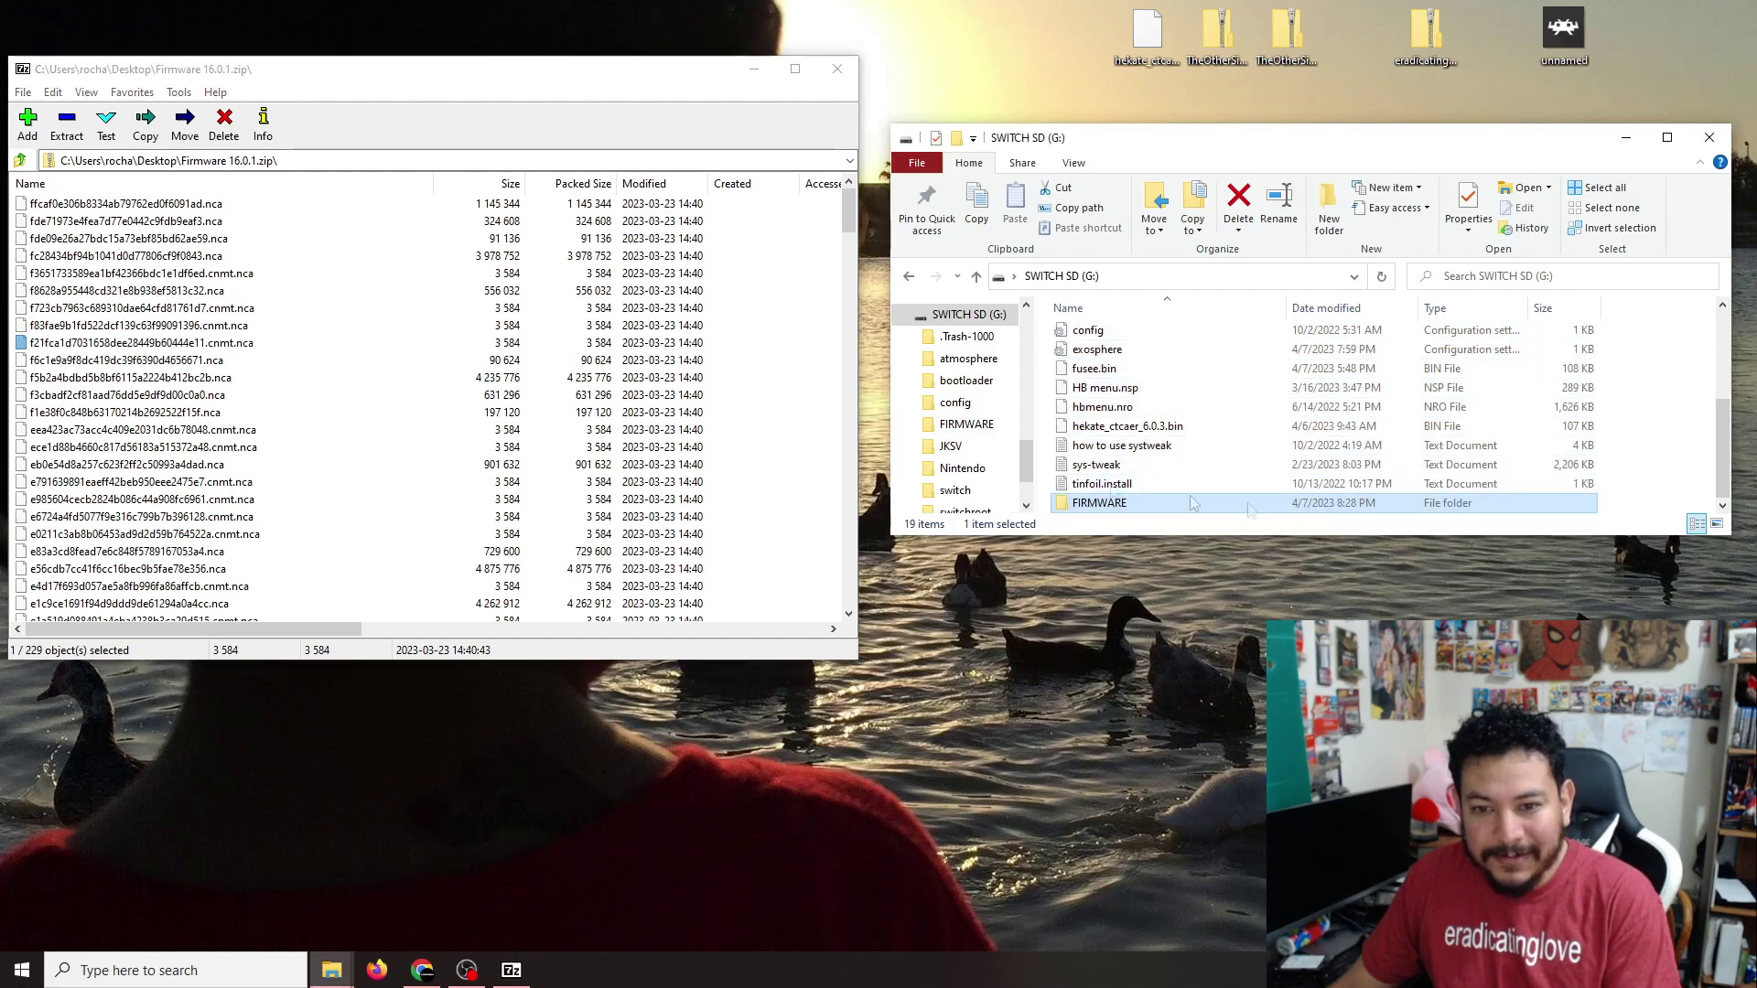
pyautogui.click(195, 378)
pyautogui.hotkey('ctrl', 'a')
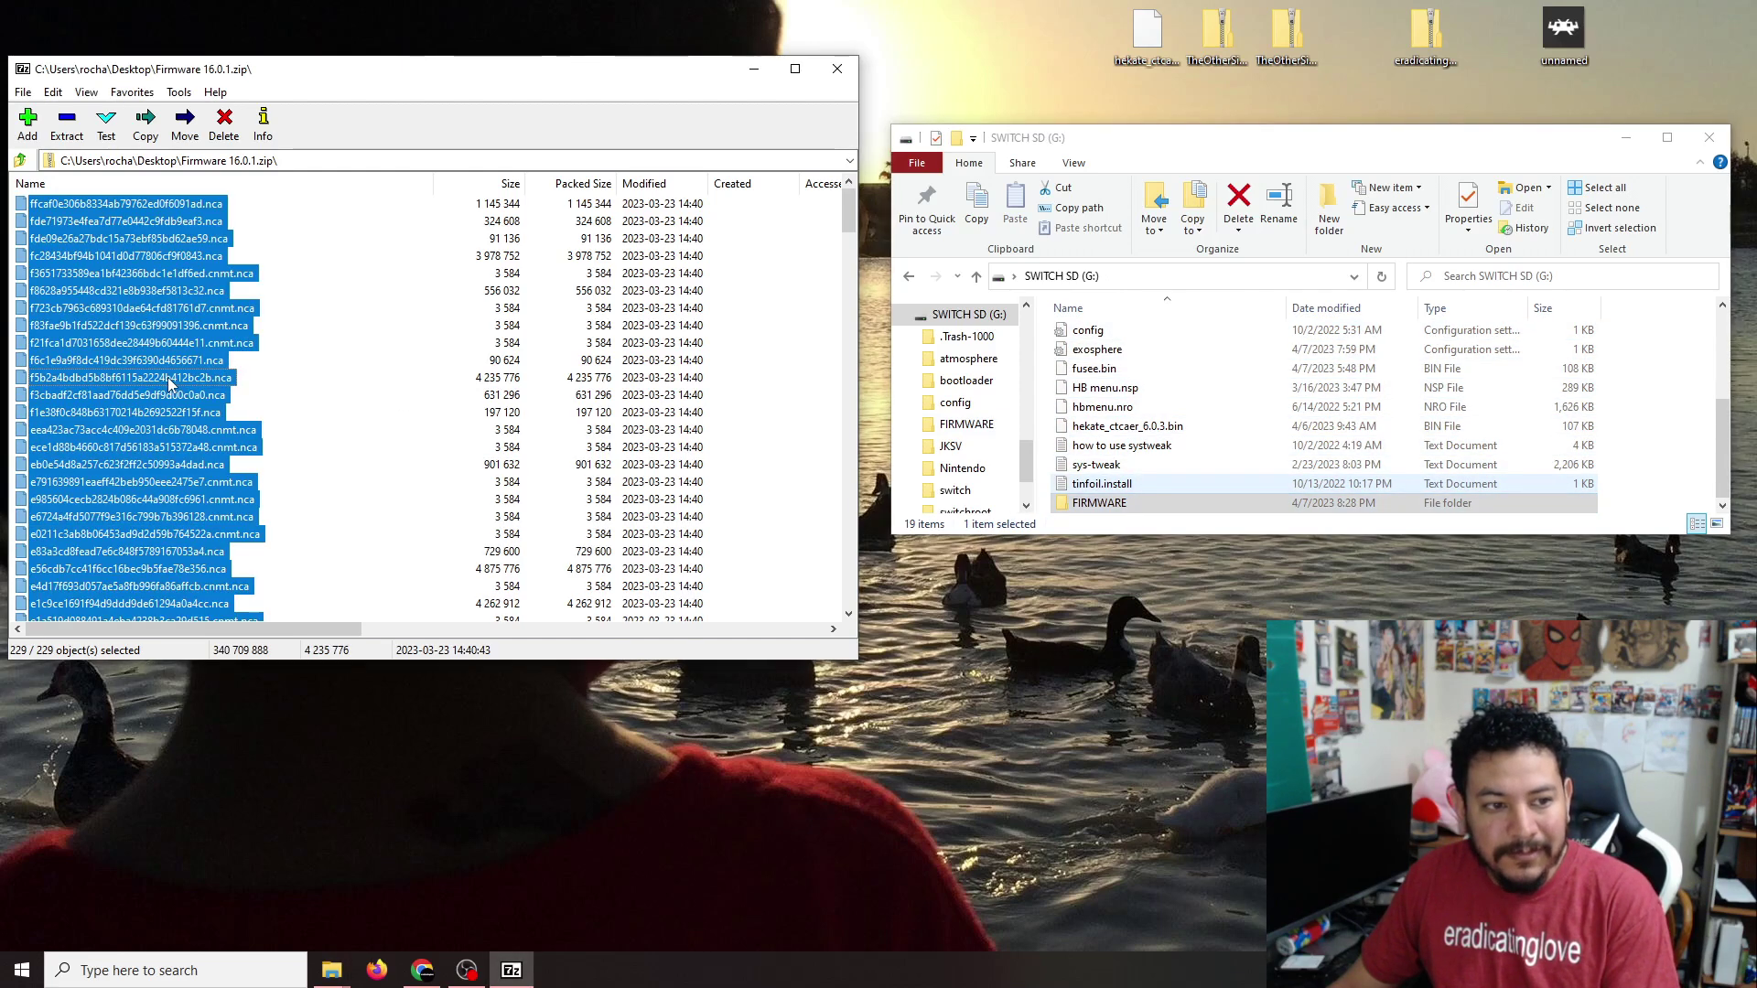
pyautogui.moveTo(84, 262); pyautogui.dragTo(227, 227)
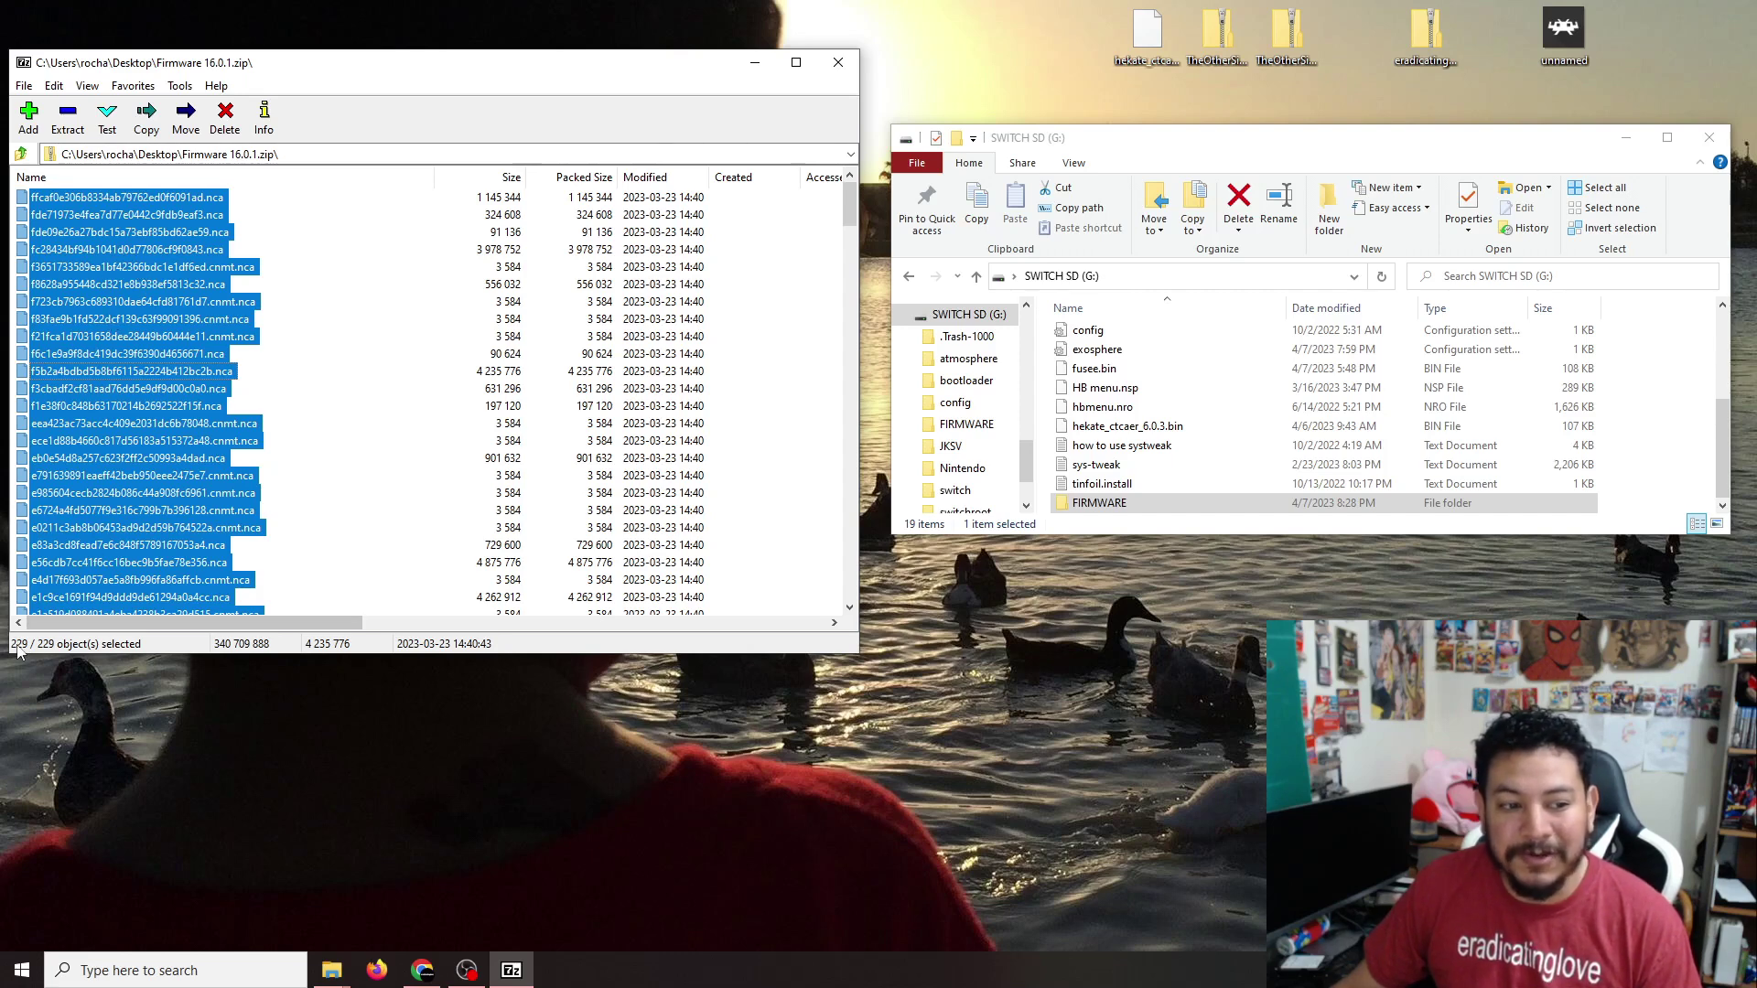
pyautogui.moveTo(140, 341); pyautogui.dragTo(1124, 510)
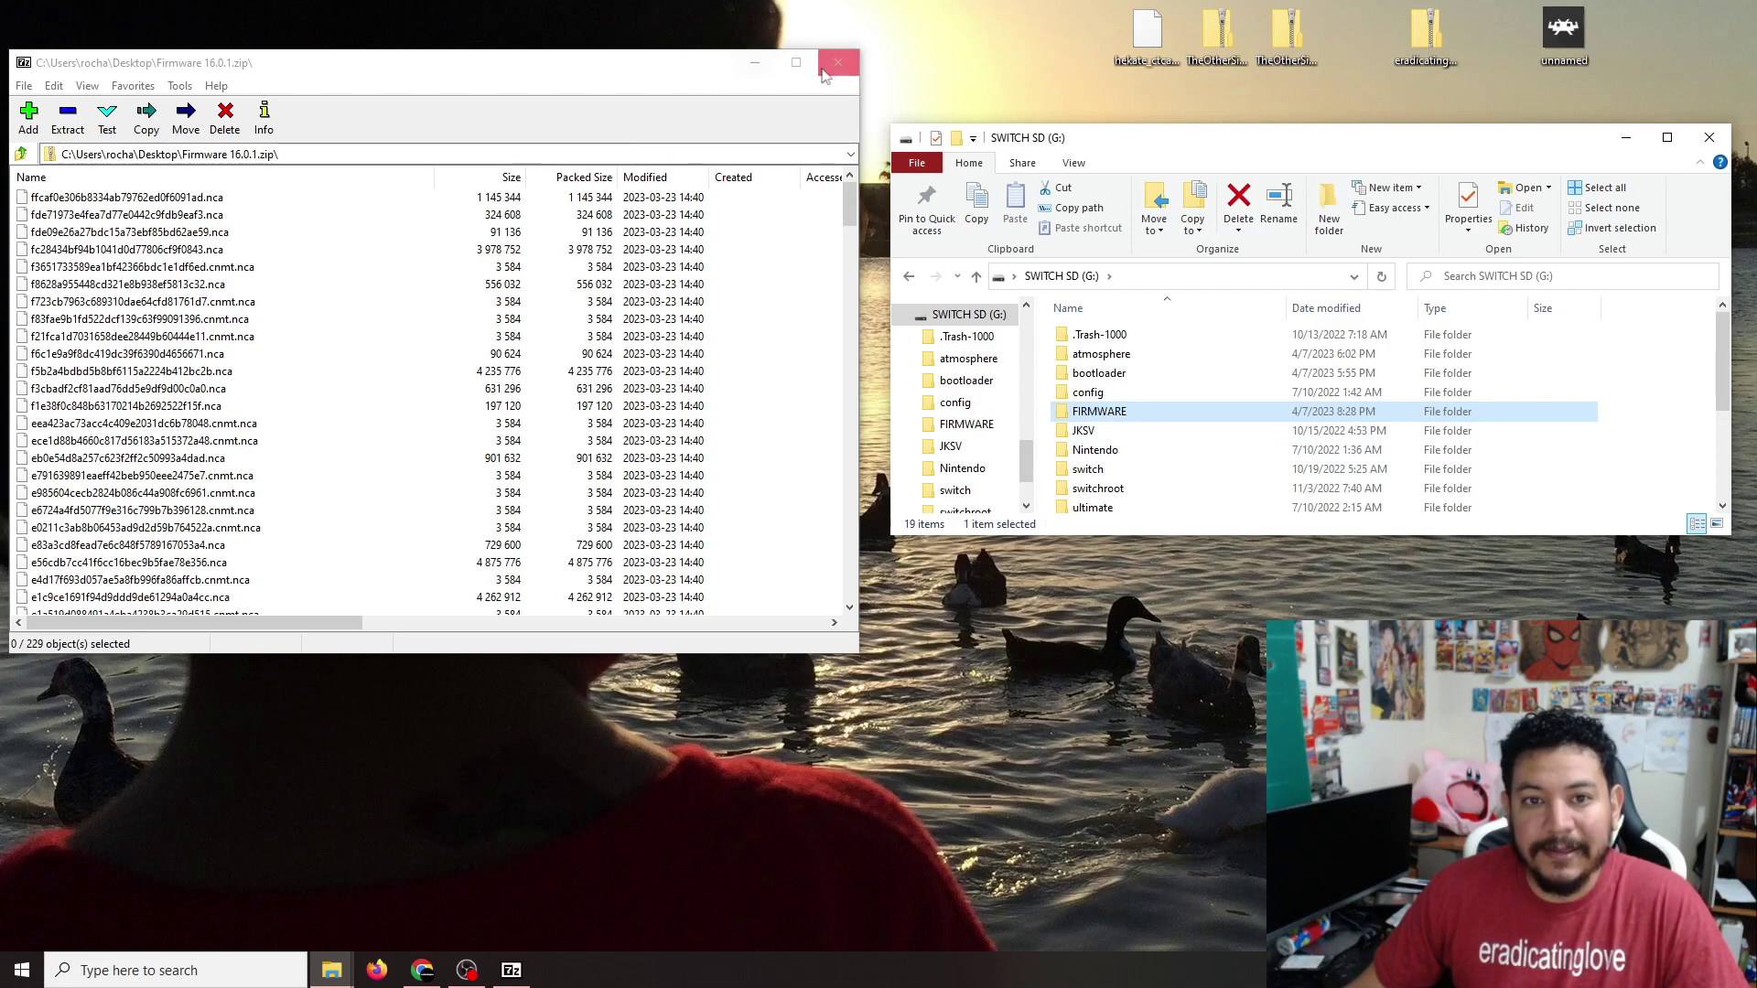
# - Open the FIRMWARE folder on the SD card and look through the copied NCA files
pyautogui.doubleClick(1097, 413)
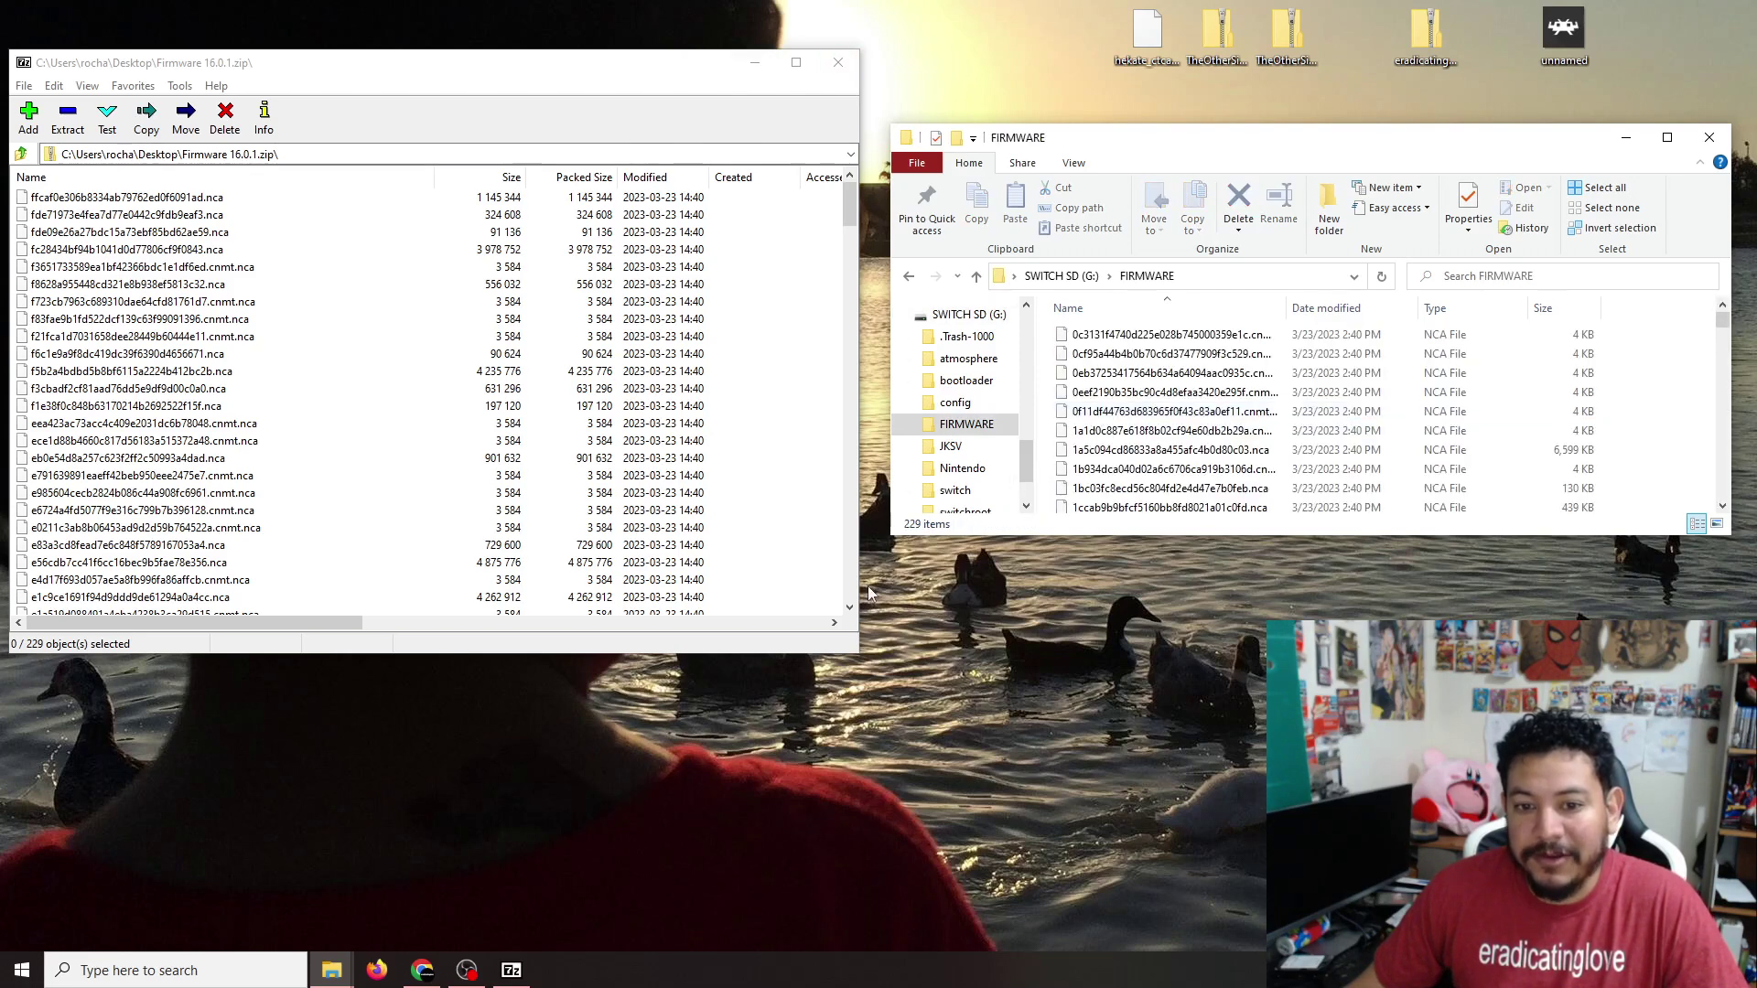
pyautogui.scroll(-20, 1137, 453)
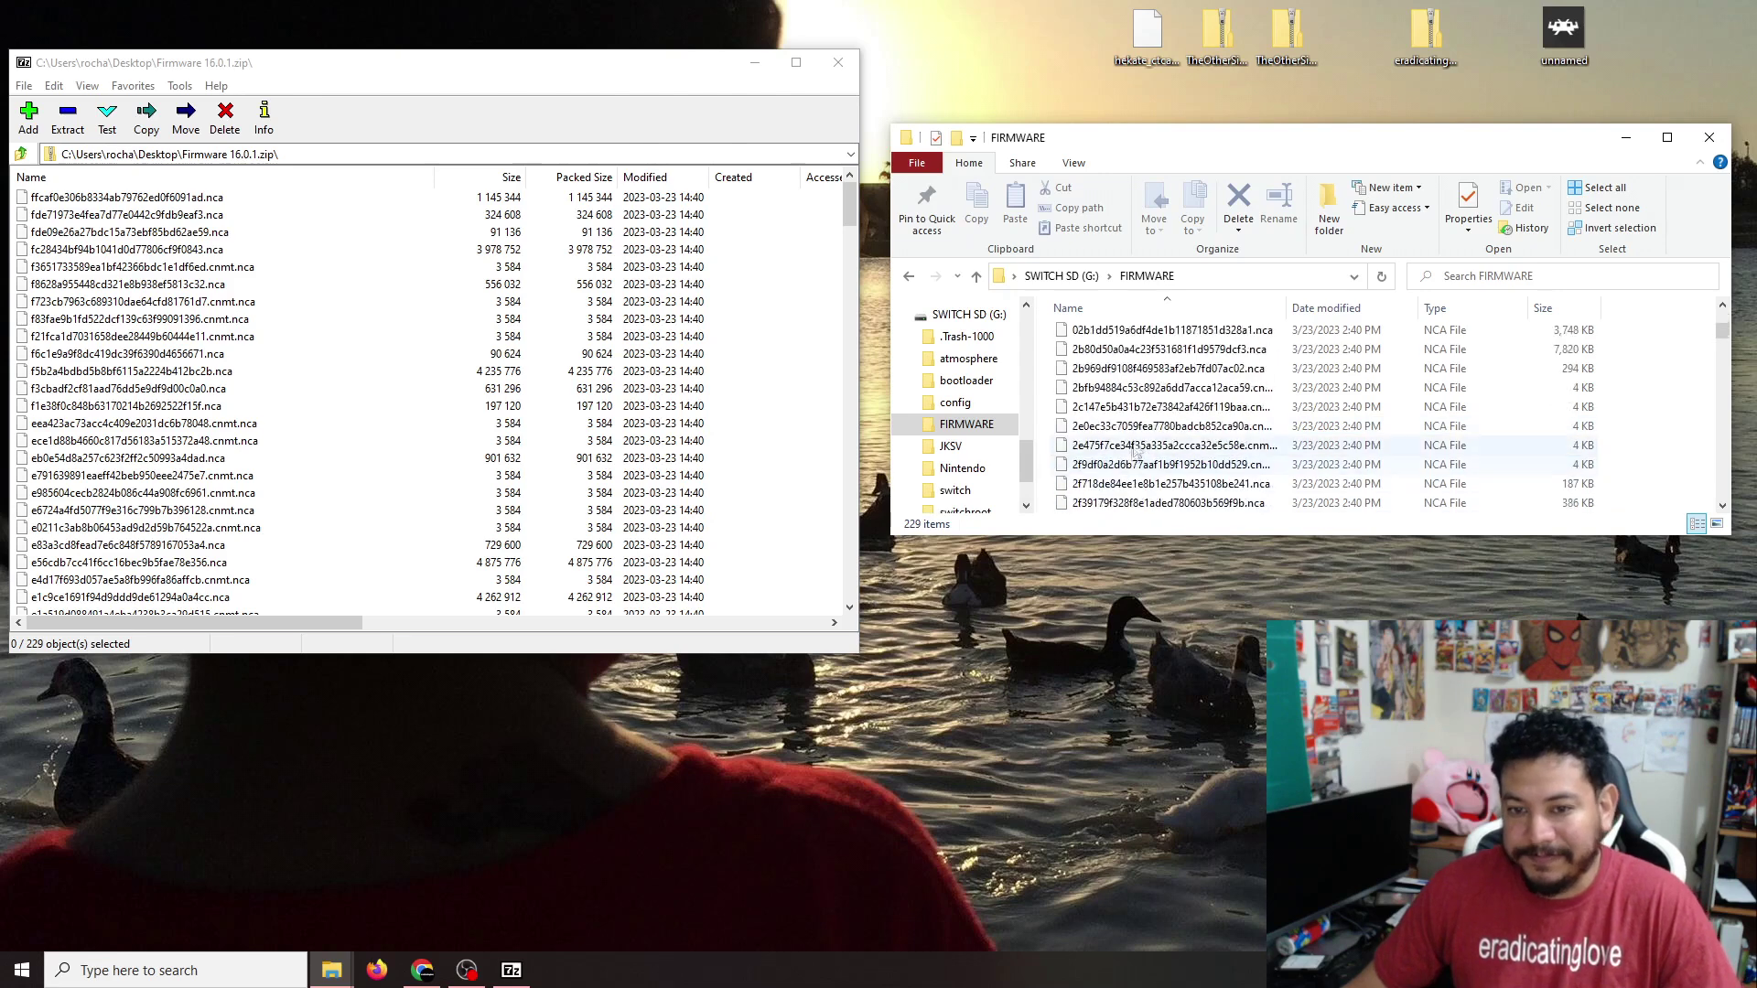
pyautogui.scroll(15, 1138, 453)
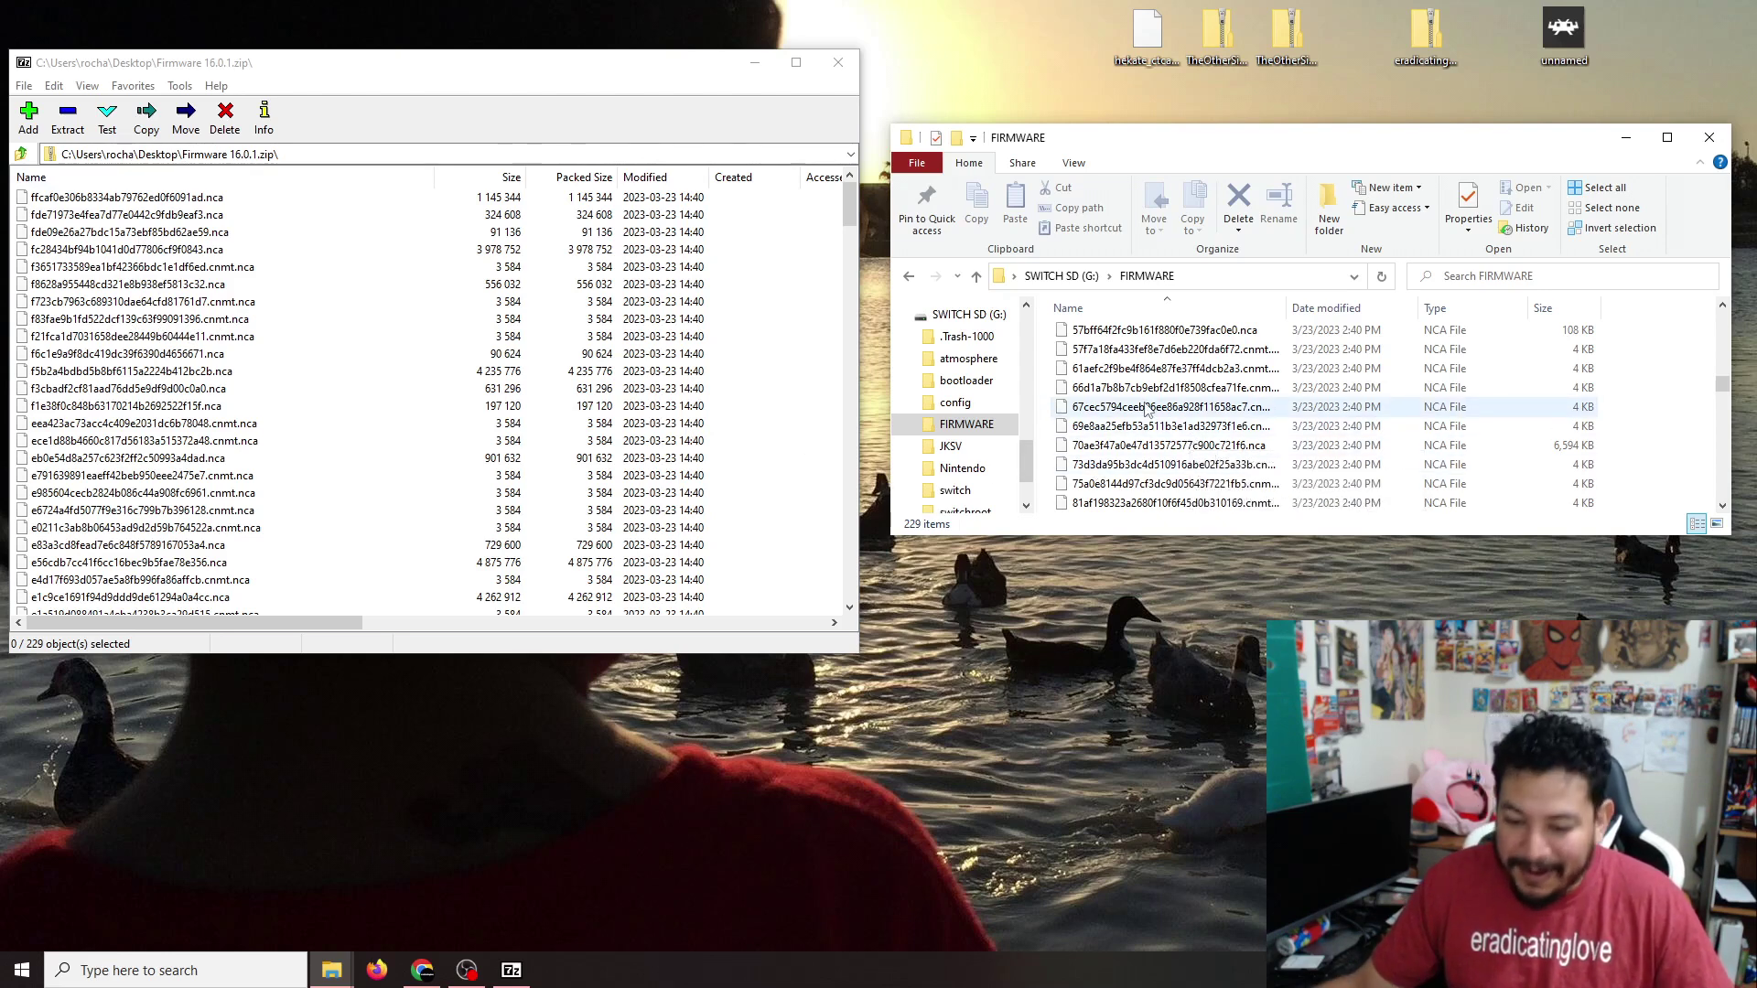
pyautogui.scroll(-15, 1146, 408)
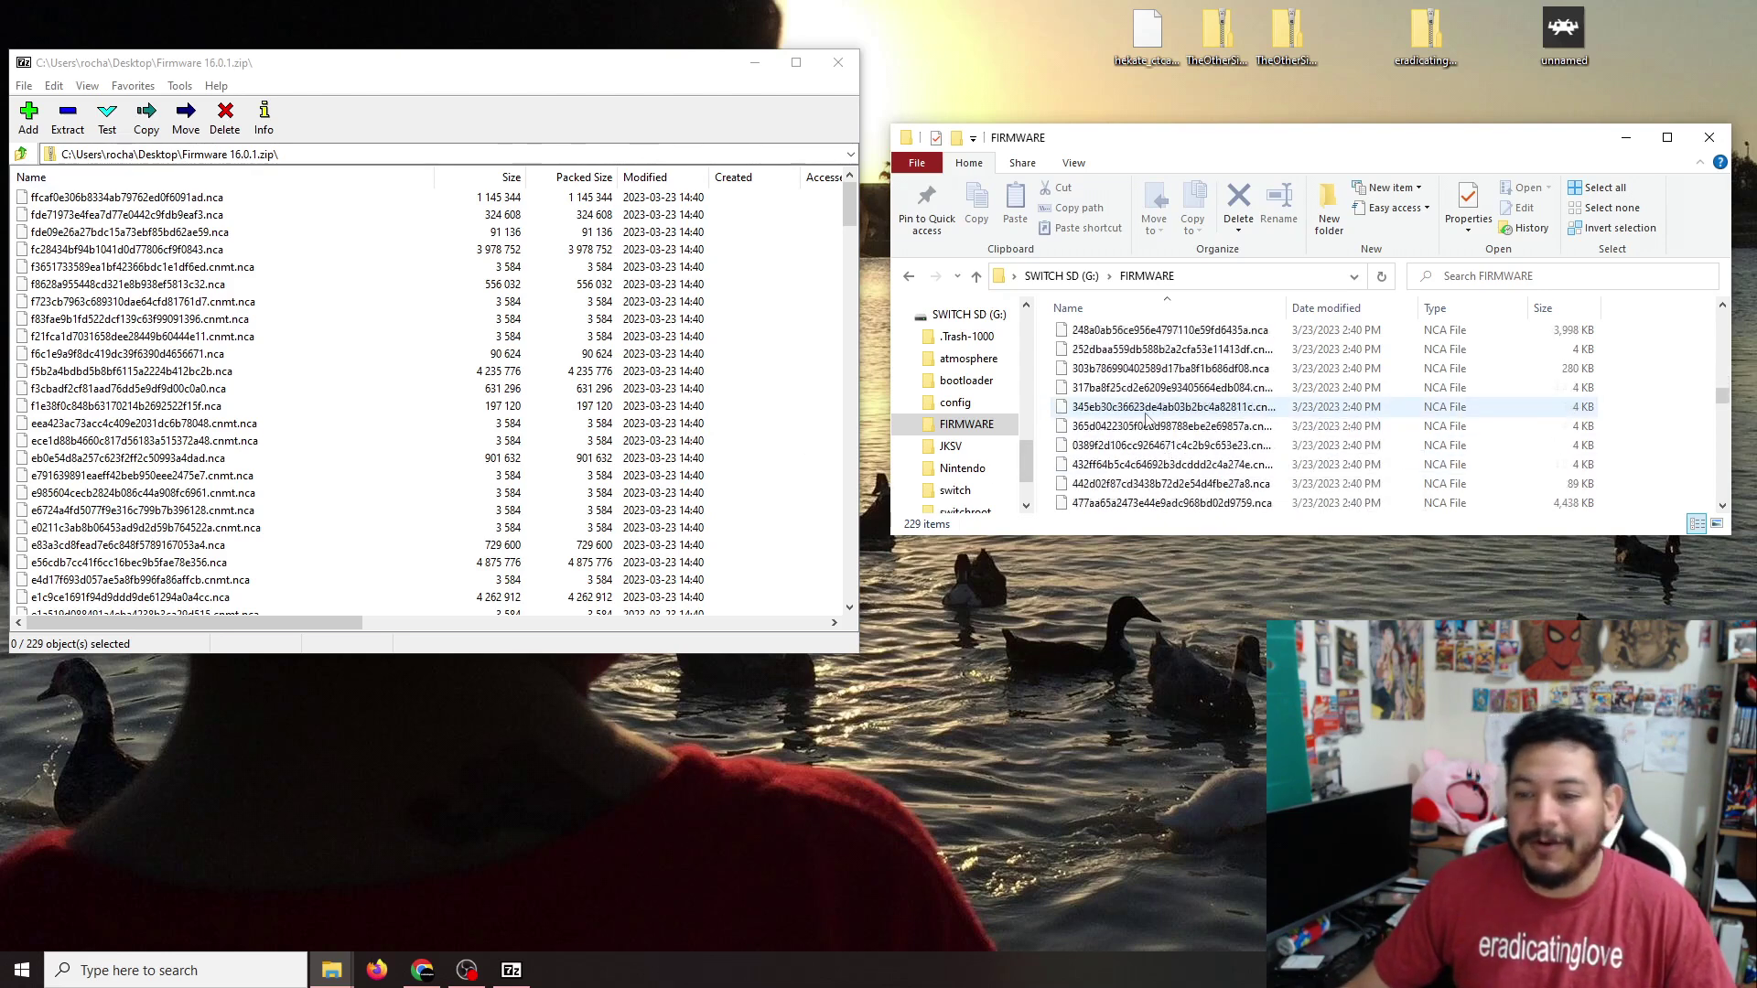
pyautogui.scroll(-20, 1140, 434)
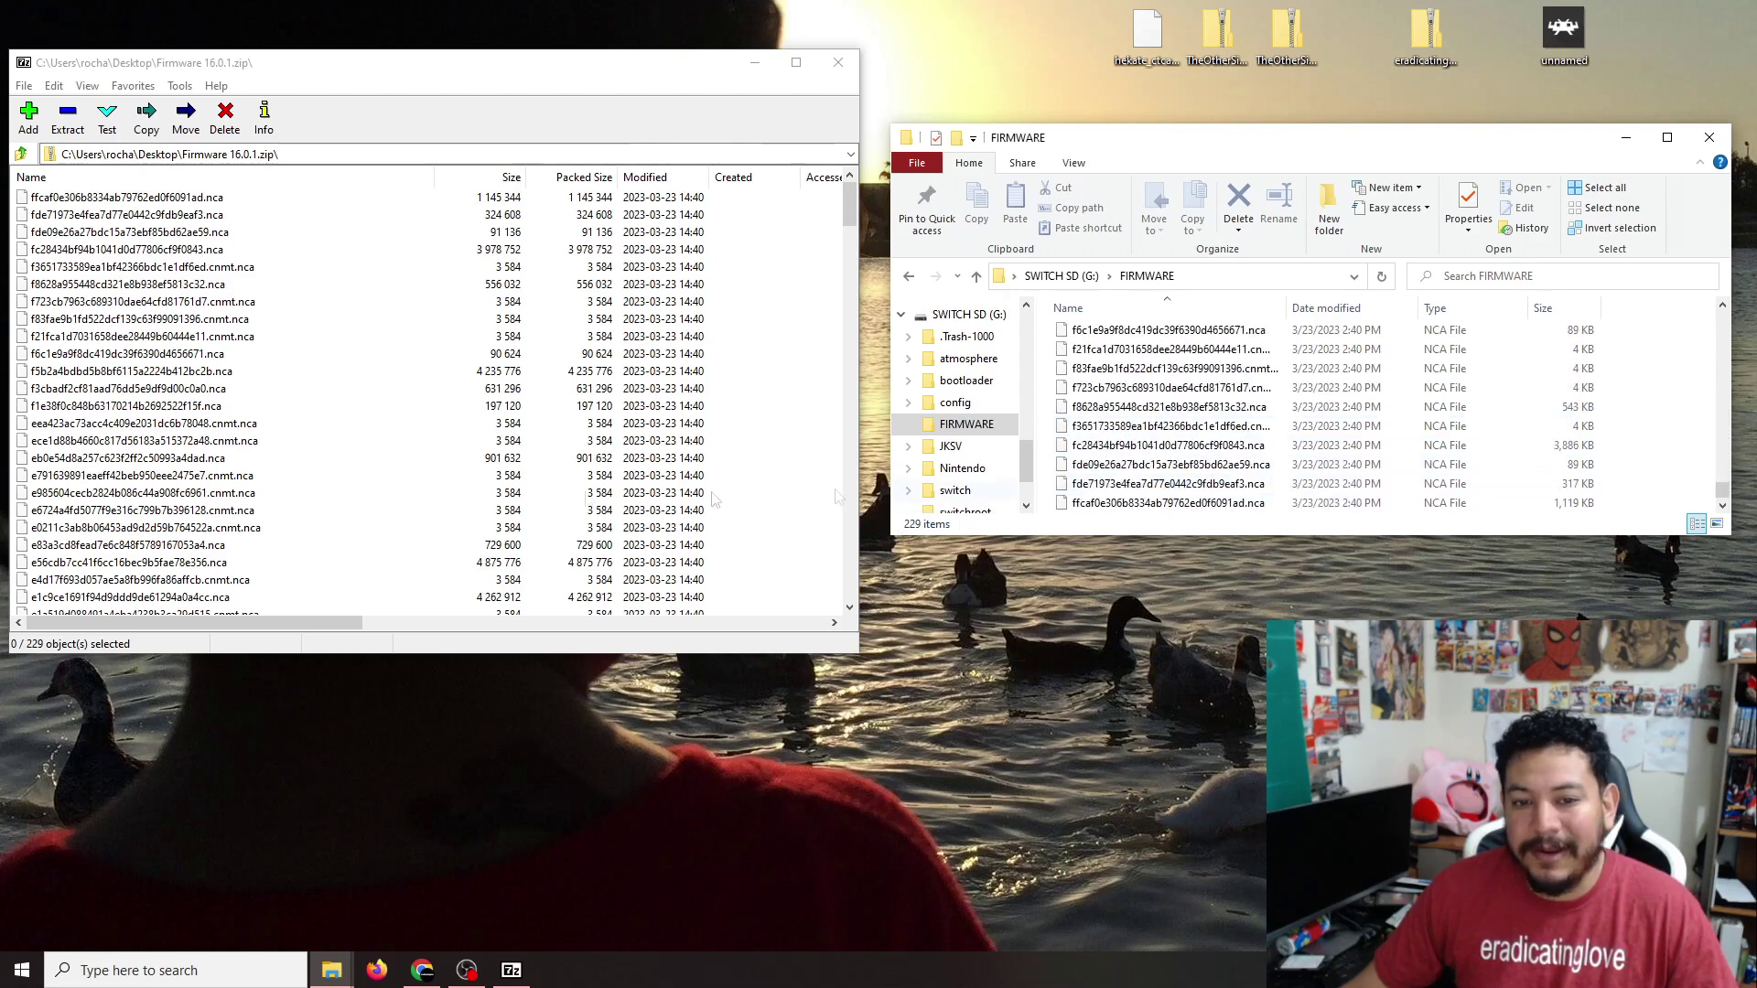
# - Close the 7-Zip archive window and return to the root of the SD card
pyautogui.click(839, 64)
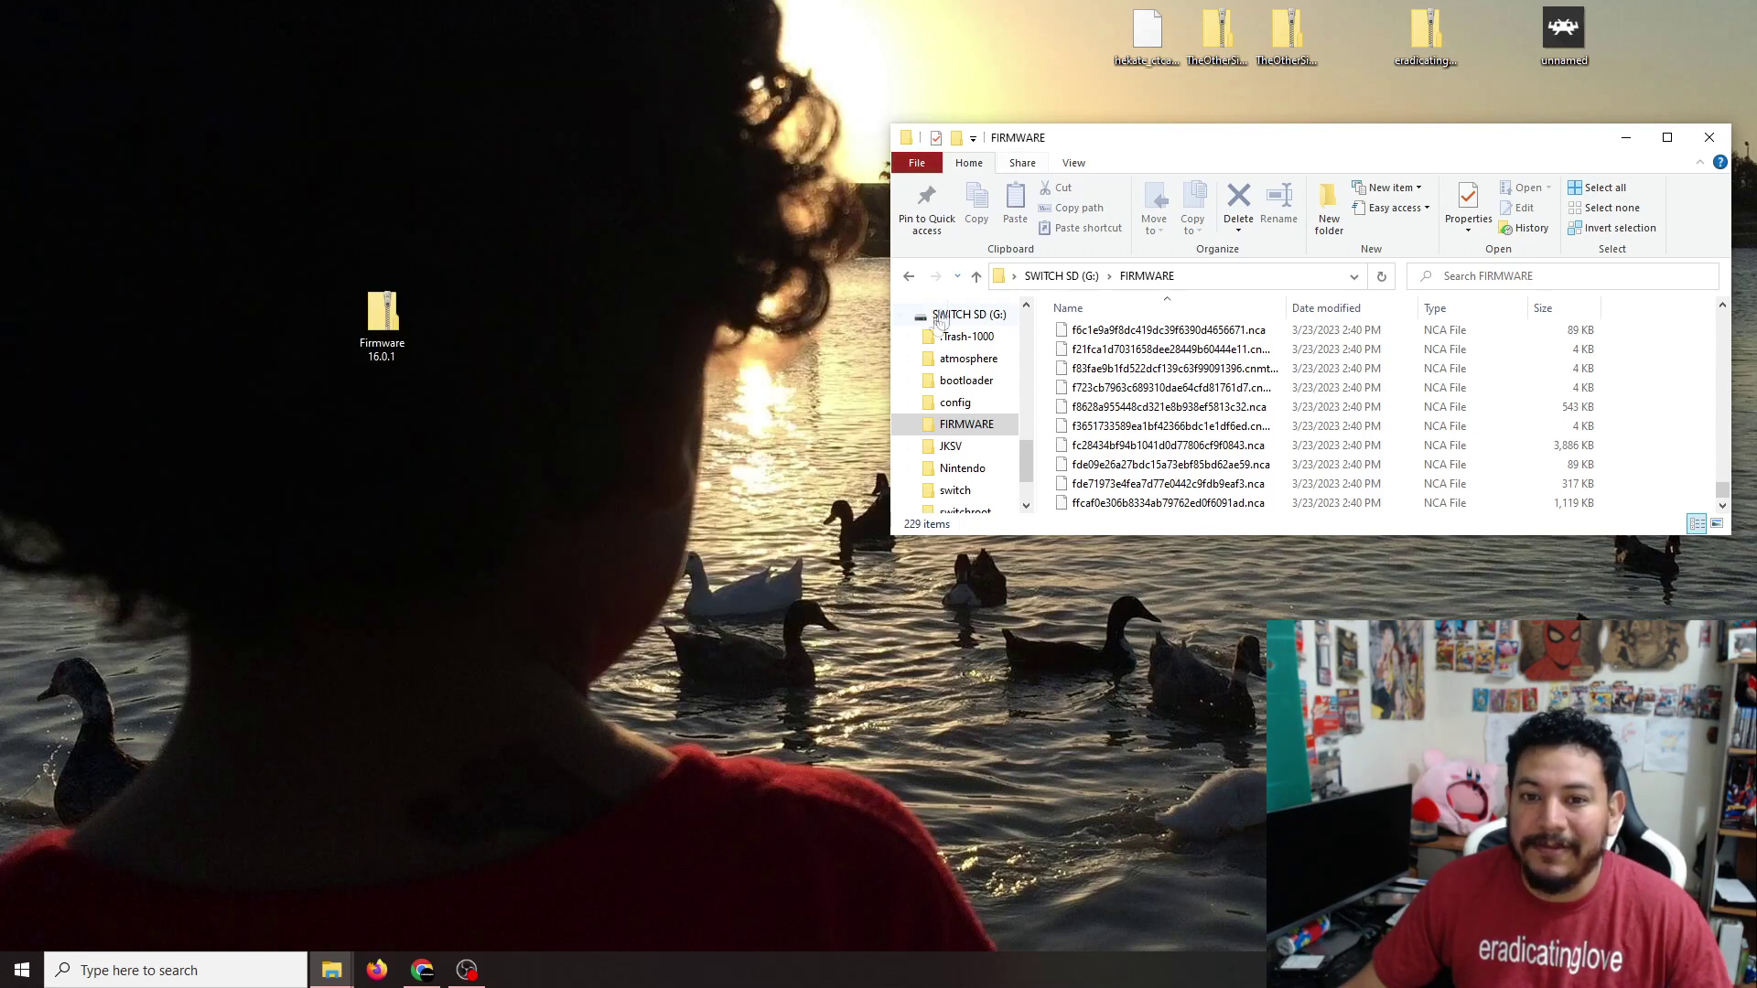
pyautogui.scroll(1, 940, 317)
pyautogui.click(909, 276)
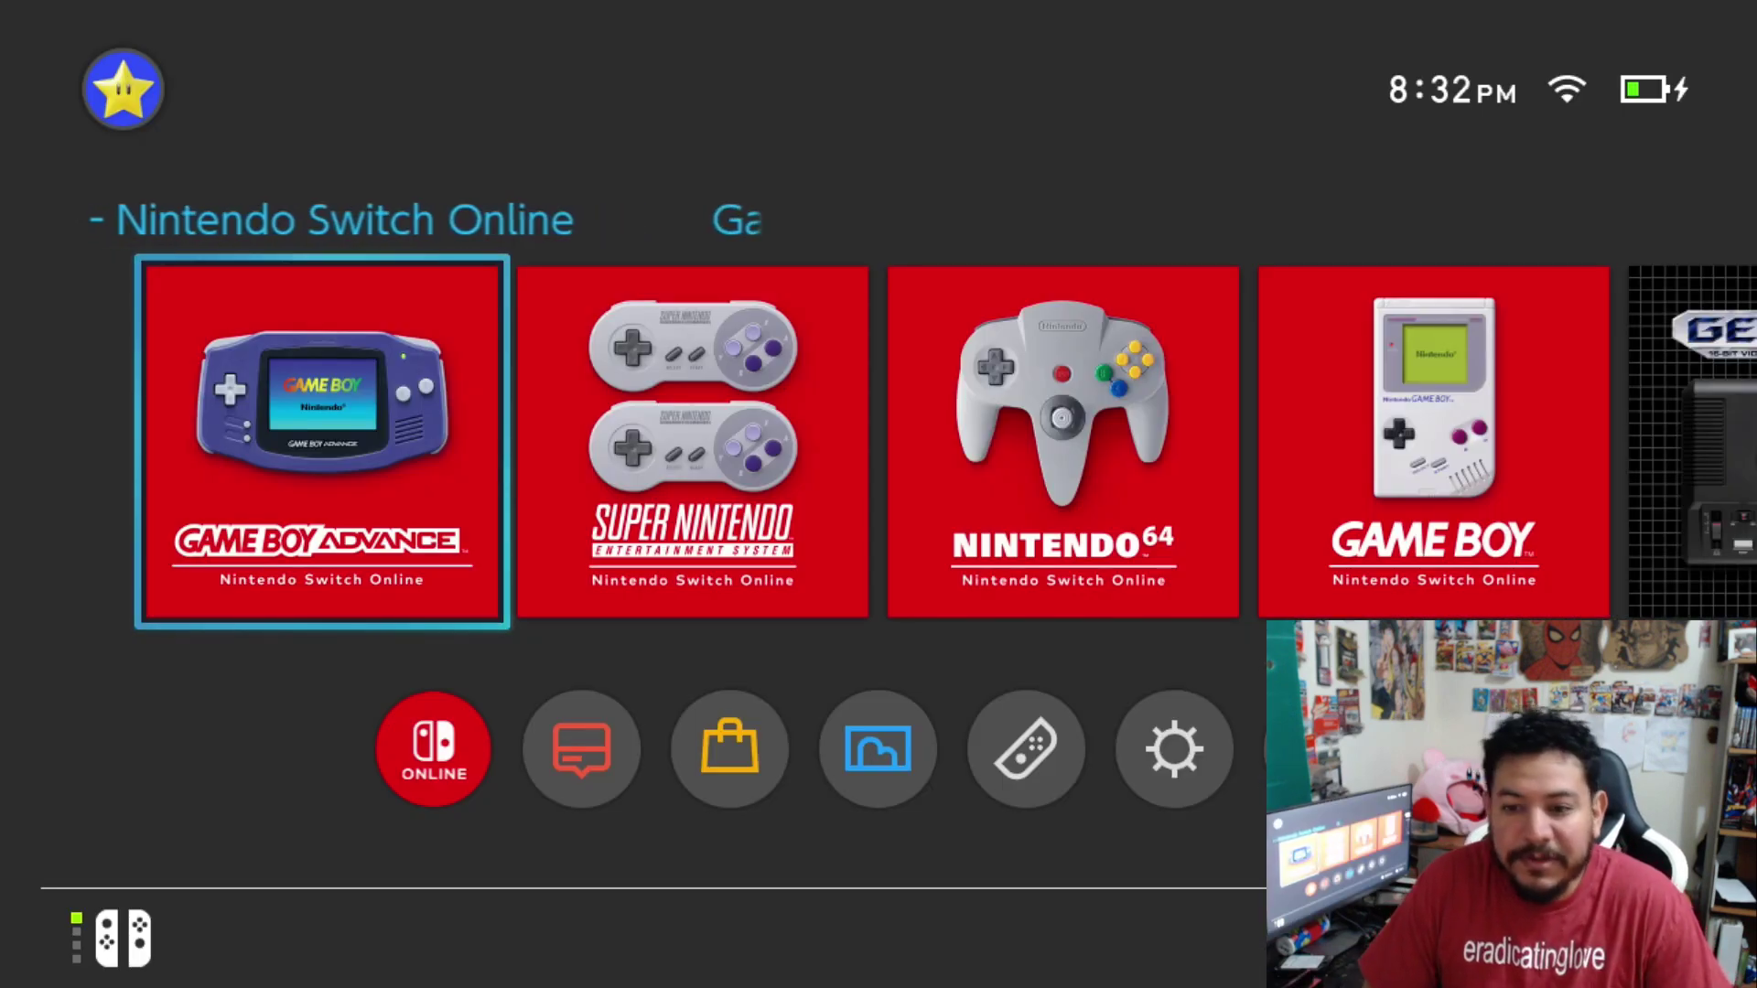
# - Open the console's System Settings from the HOME Menu
pyautogui.press('Down')
pyautogui.press('Right')
pyautogui.press('Right')
pyautogui.press('Right')
pyautogui.press('Right')
pyautogui.press('Right')
pyautogui.press('Left')
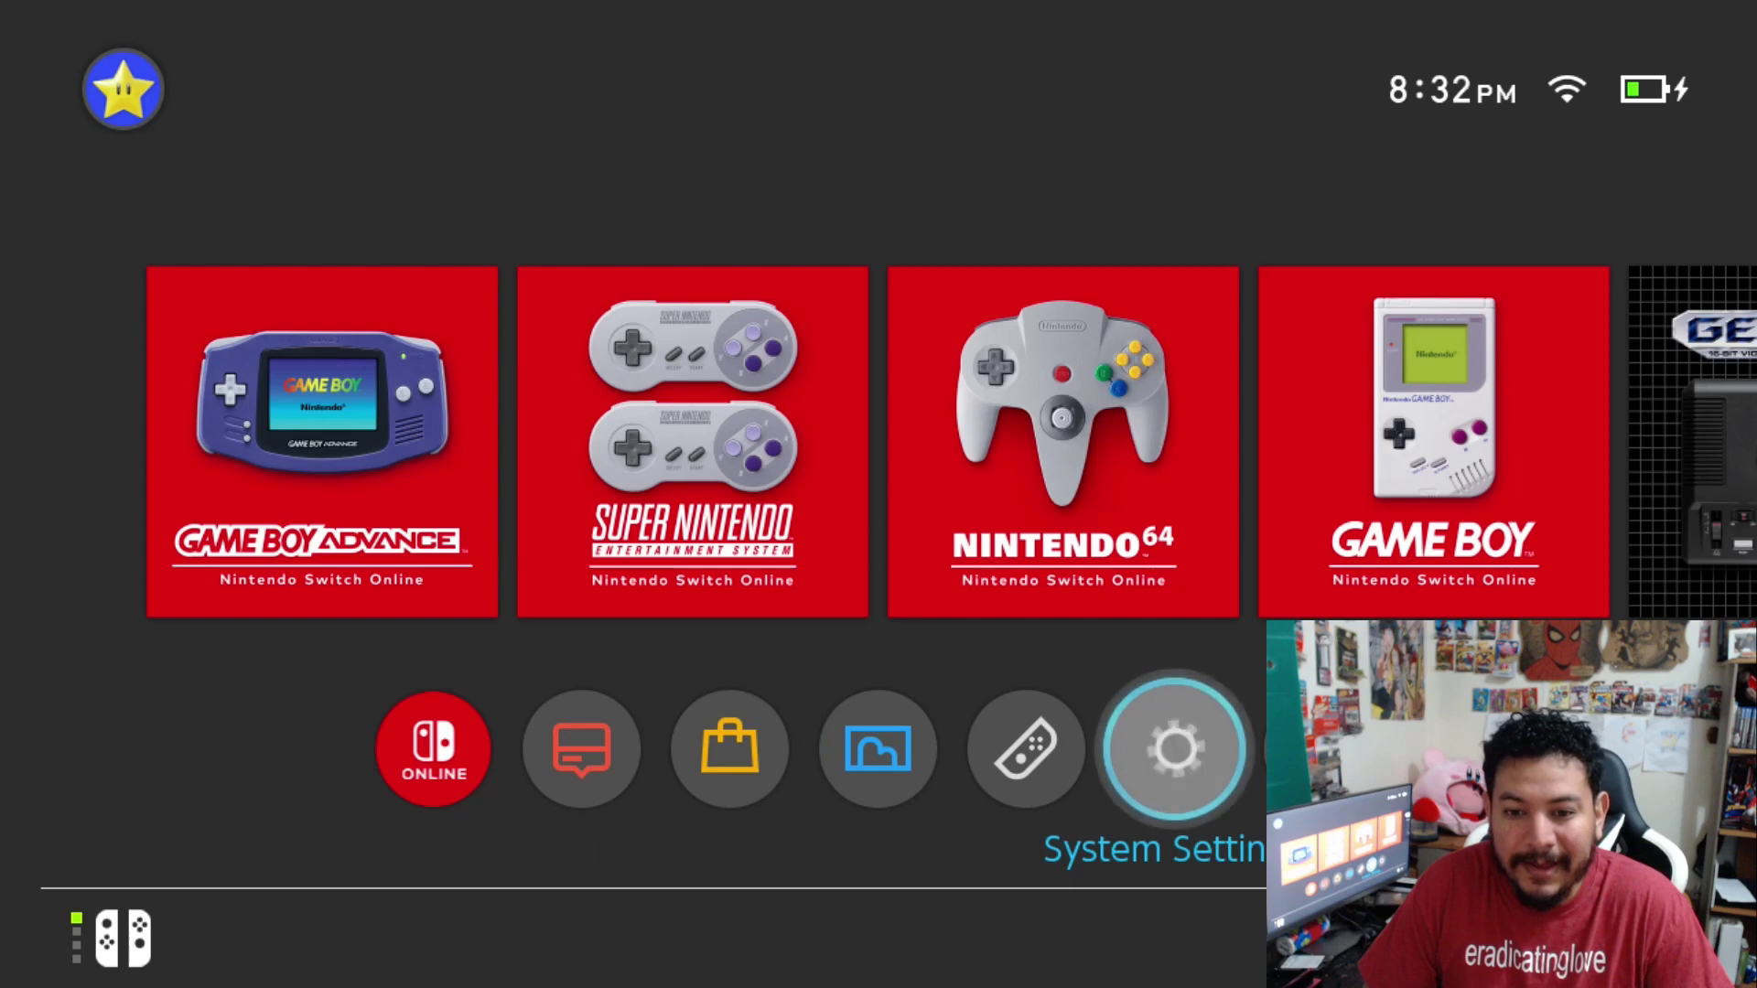
pyautogui.press('Return')
# - Check the console's current firmware version in the System section of the settings and return to the HOME Menu
pyautogui.press('Down')
pyautogui.press('Down')
pyautogui.press('Down')
pyautogui.press('Down')
pyautogui.press('Down')
pyautogui.press('Down')
pyautogui.press('Down')
pyautogui.press('Down')
pyautogui.press('Down')
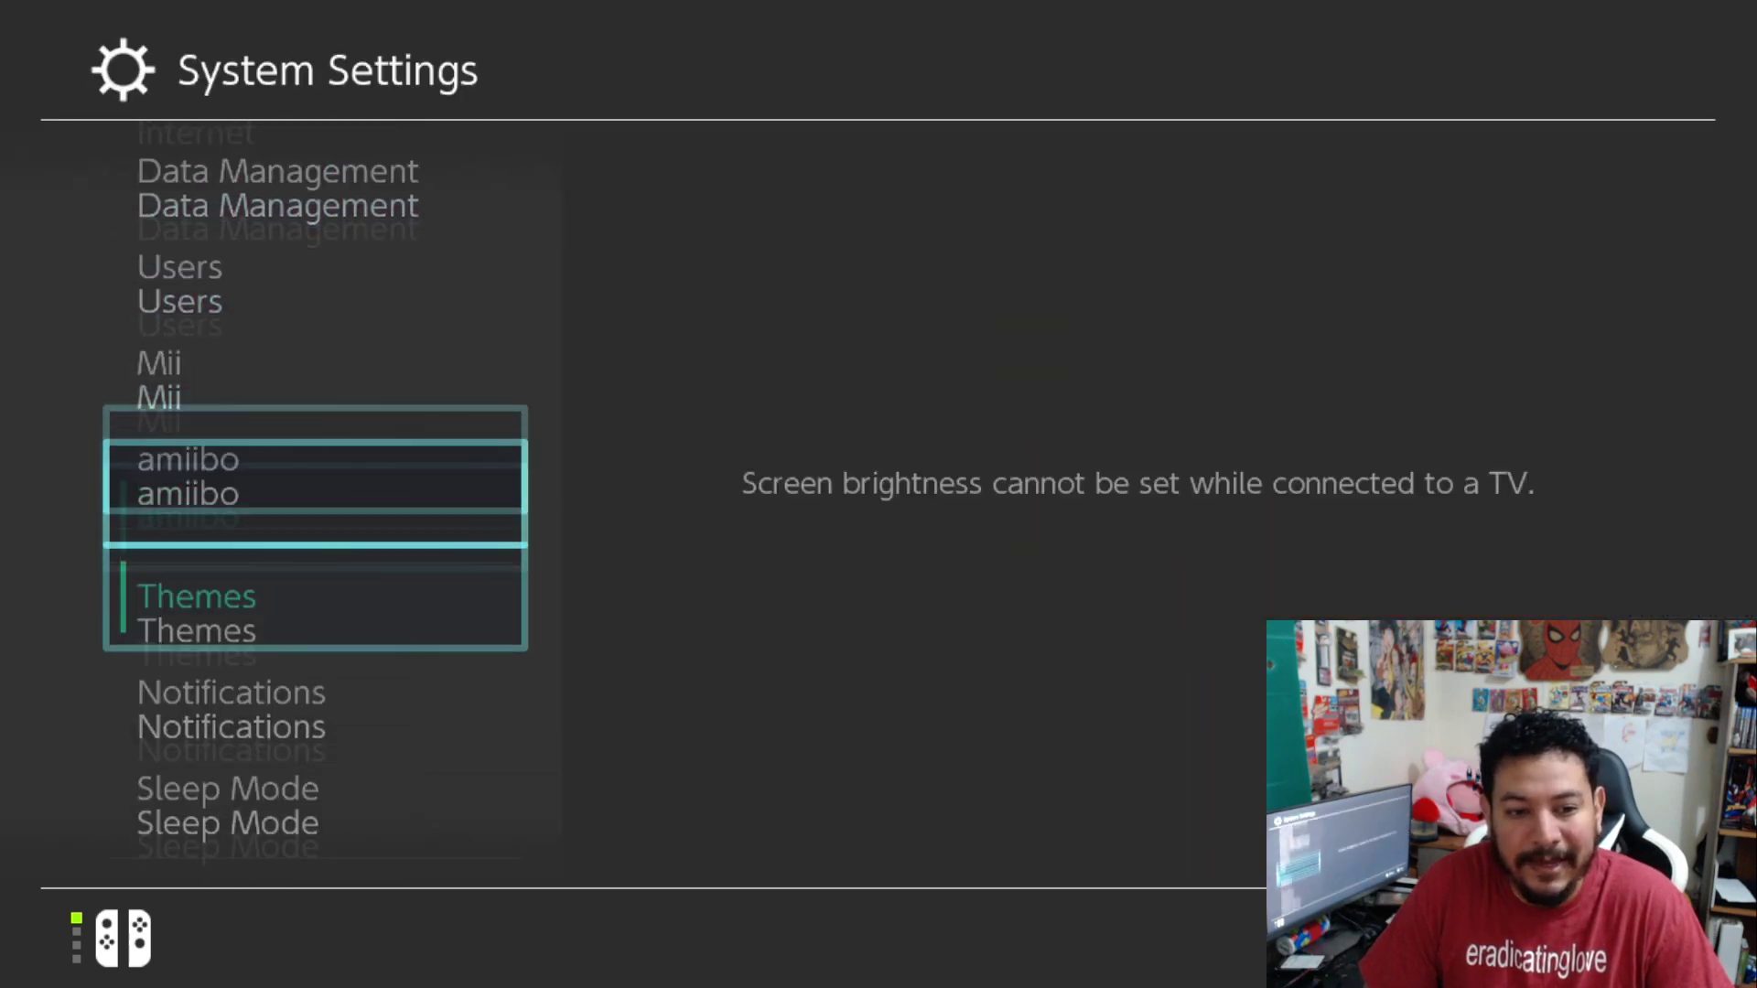
pyautogui.press('Down')
pyautogui.press('Down')
pyautogui.press('Down')
pyautogui.press('Down')
pyautogui.press('Down')
pyautogui.press('Down')
pyautogui.press('Right')
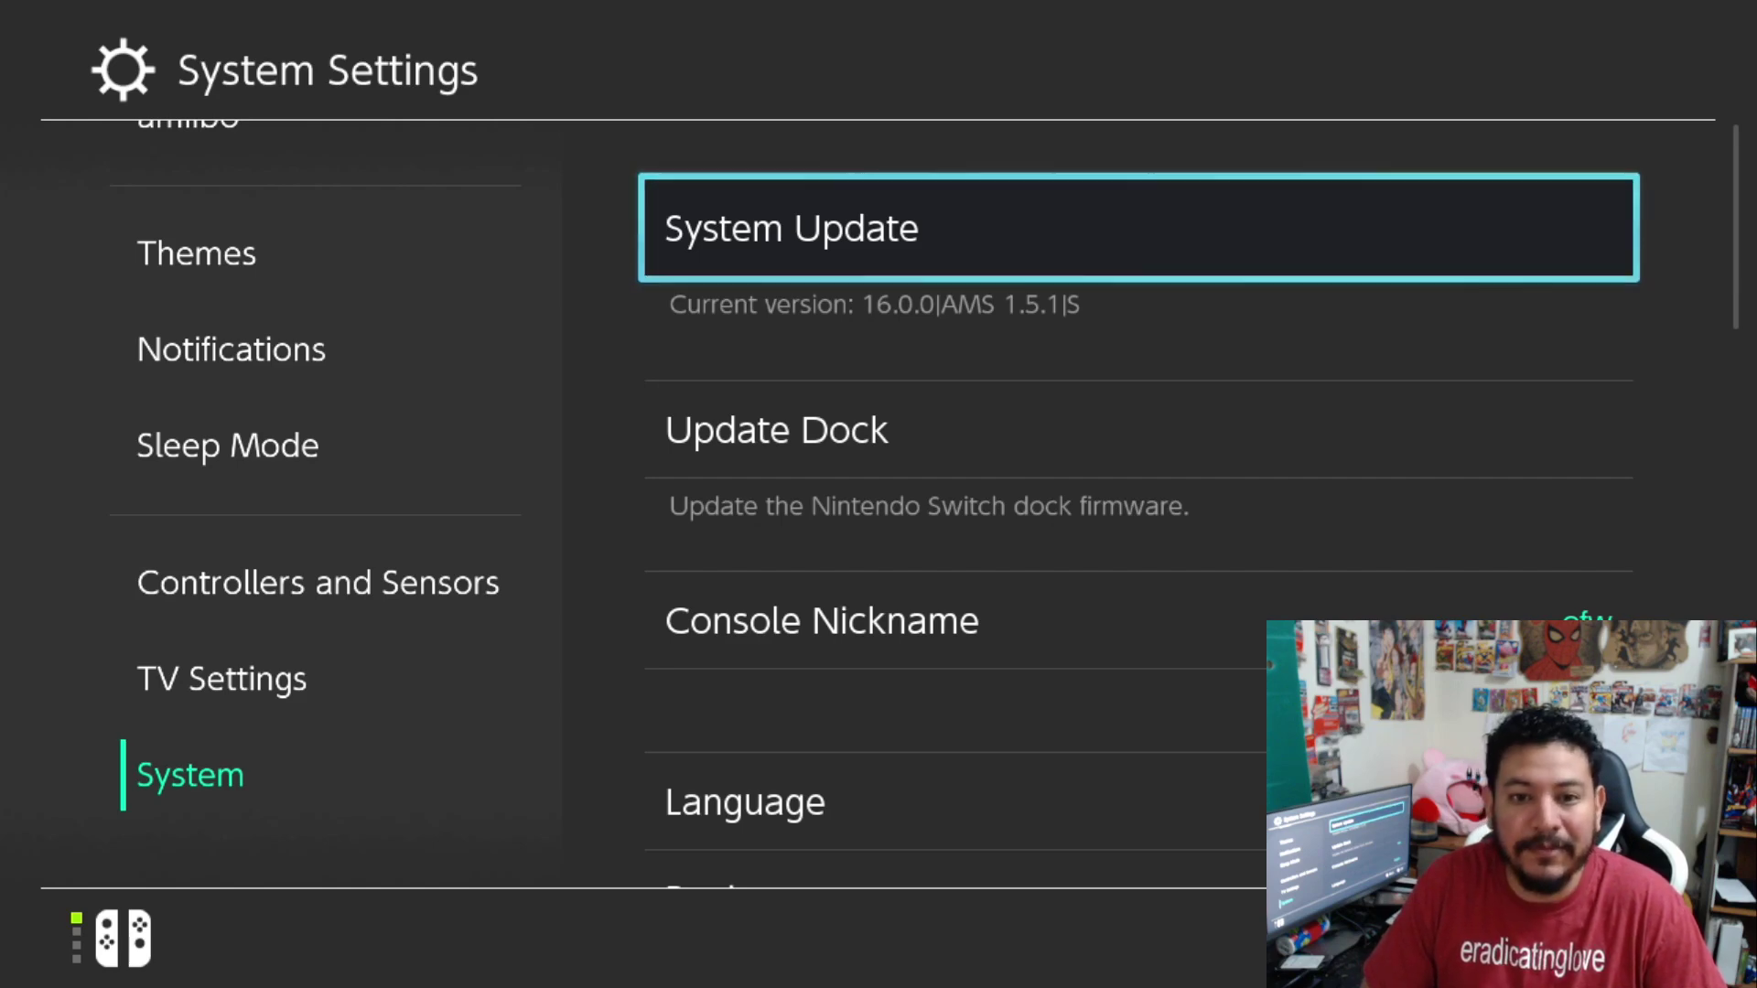
pyautogui.press('Escape')
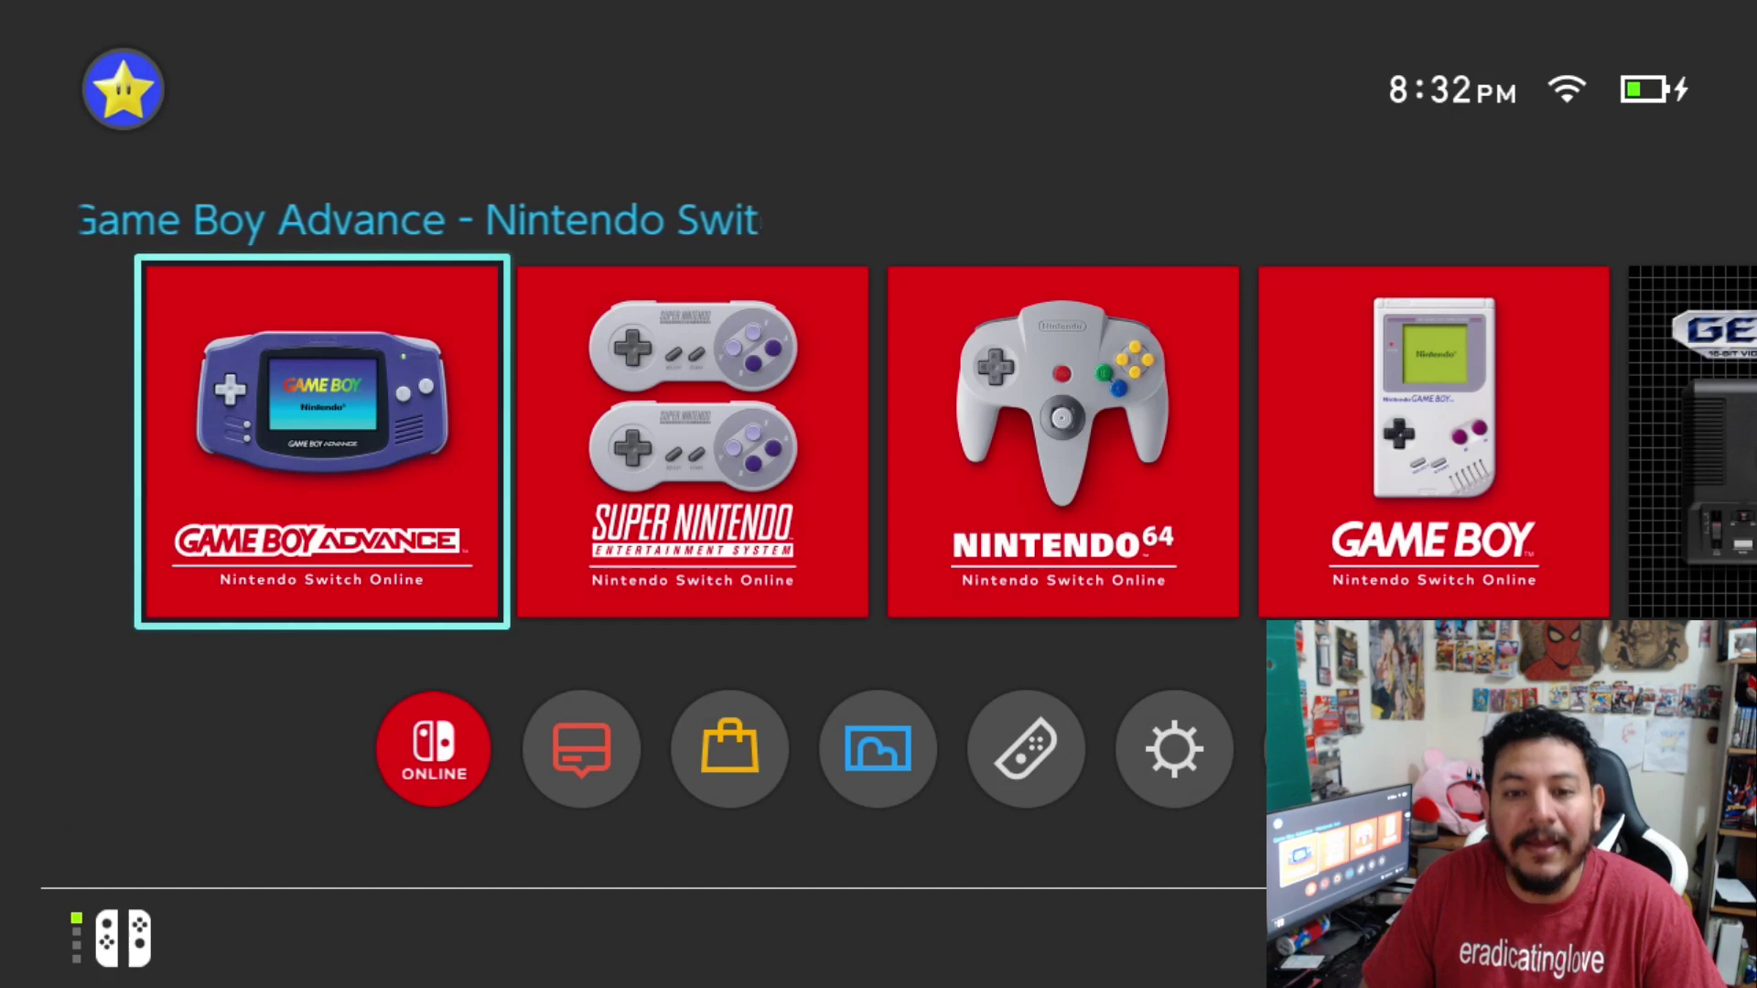
# - Launch the homebrew menu through the console's Album
pyautogui.press('Down')
pyautogui.press('Right')
pyautogui.press('Right')
pyautogui.press('Right')
pyautogui.press('Right')
pyautogui.press('Left')
pyautogui.press('Return')
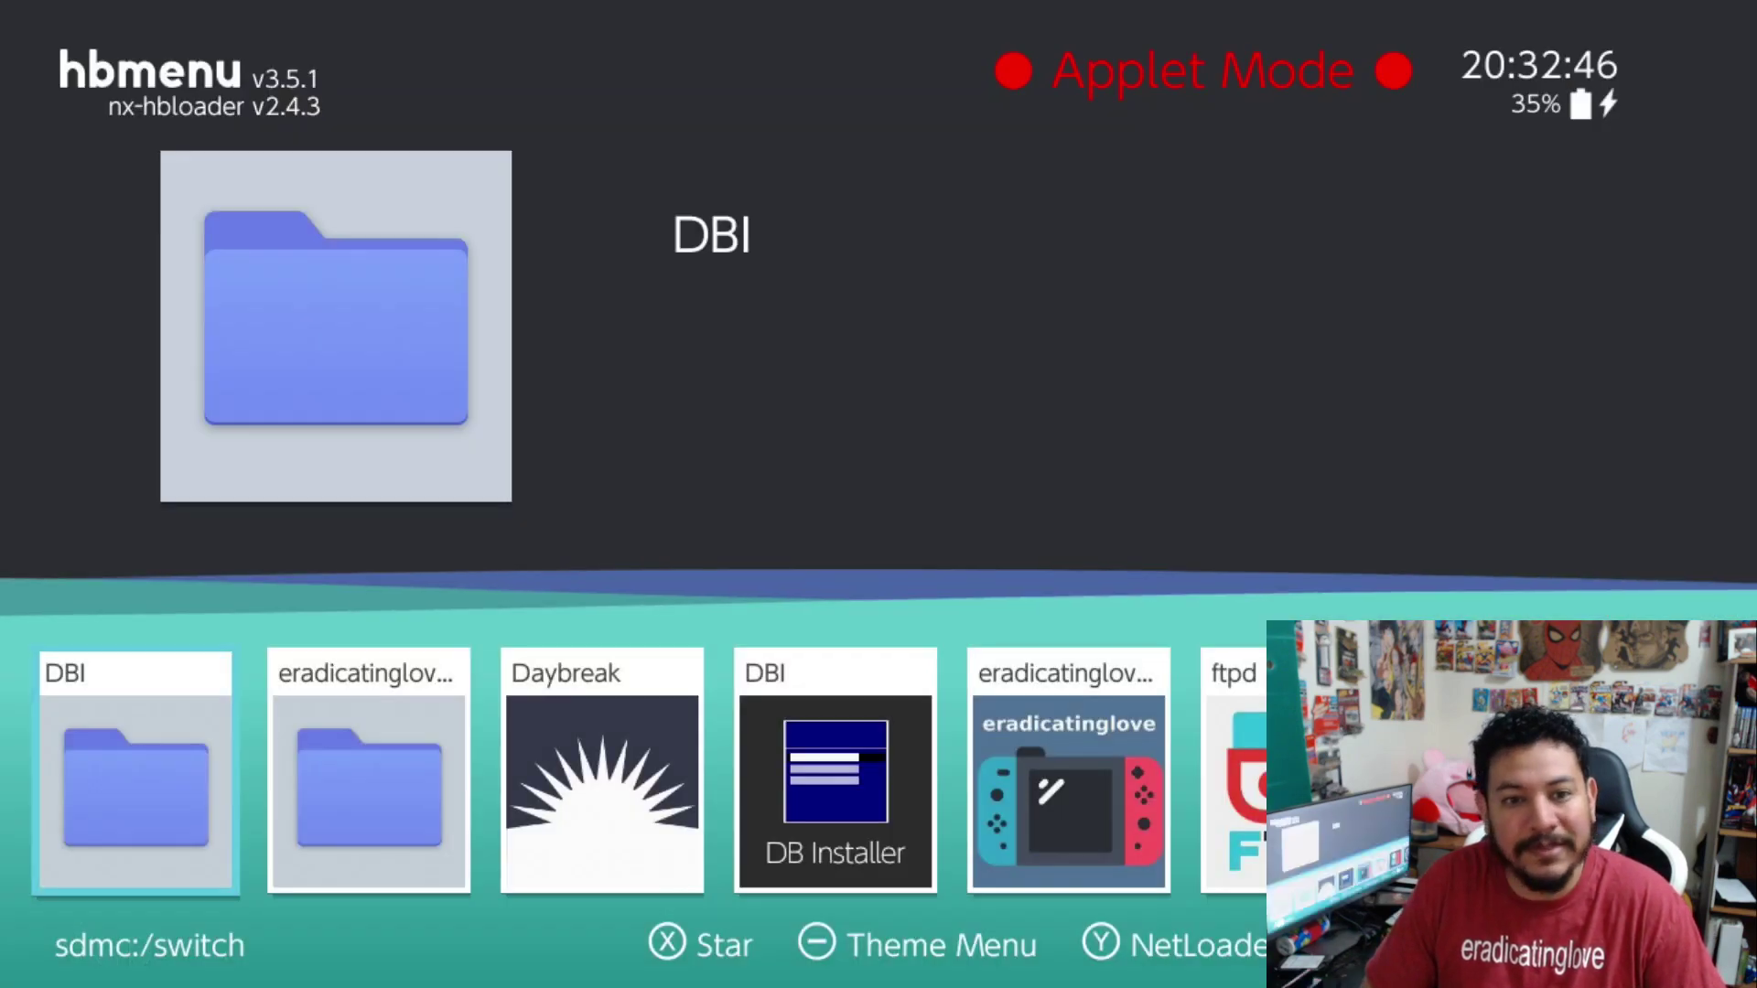
# - Launch Daybreak from the homebrew menu and start a firmware install
pyautogui.press('Right')
pyautogui.press('Right')
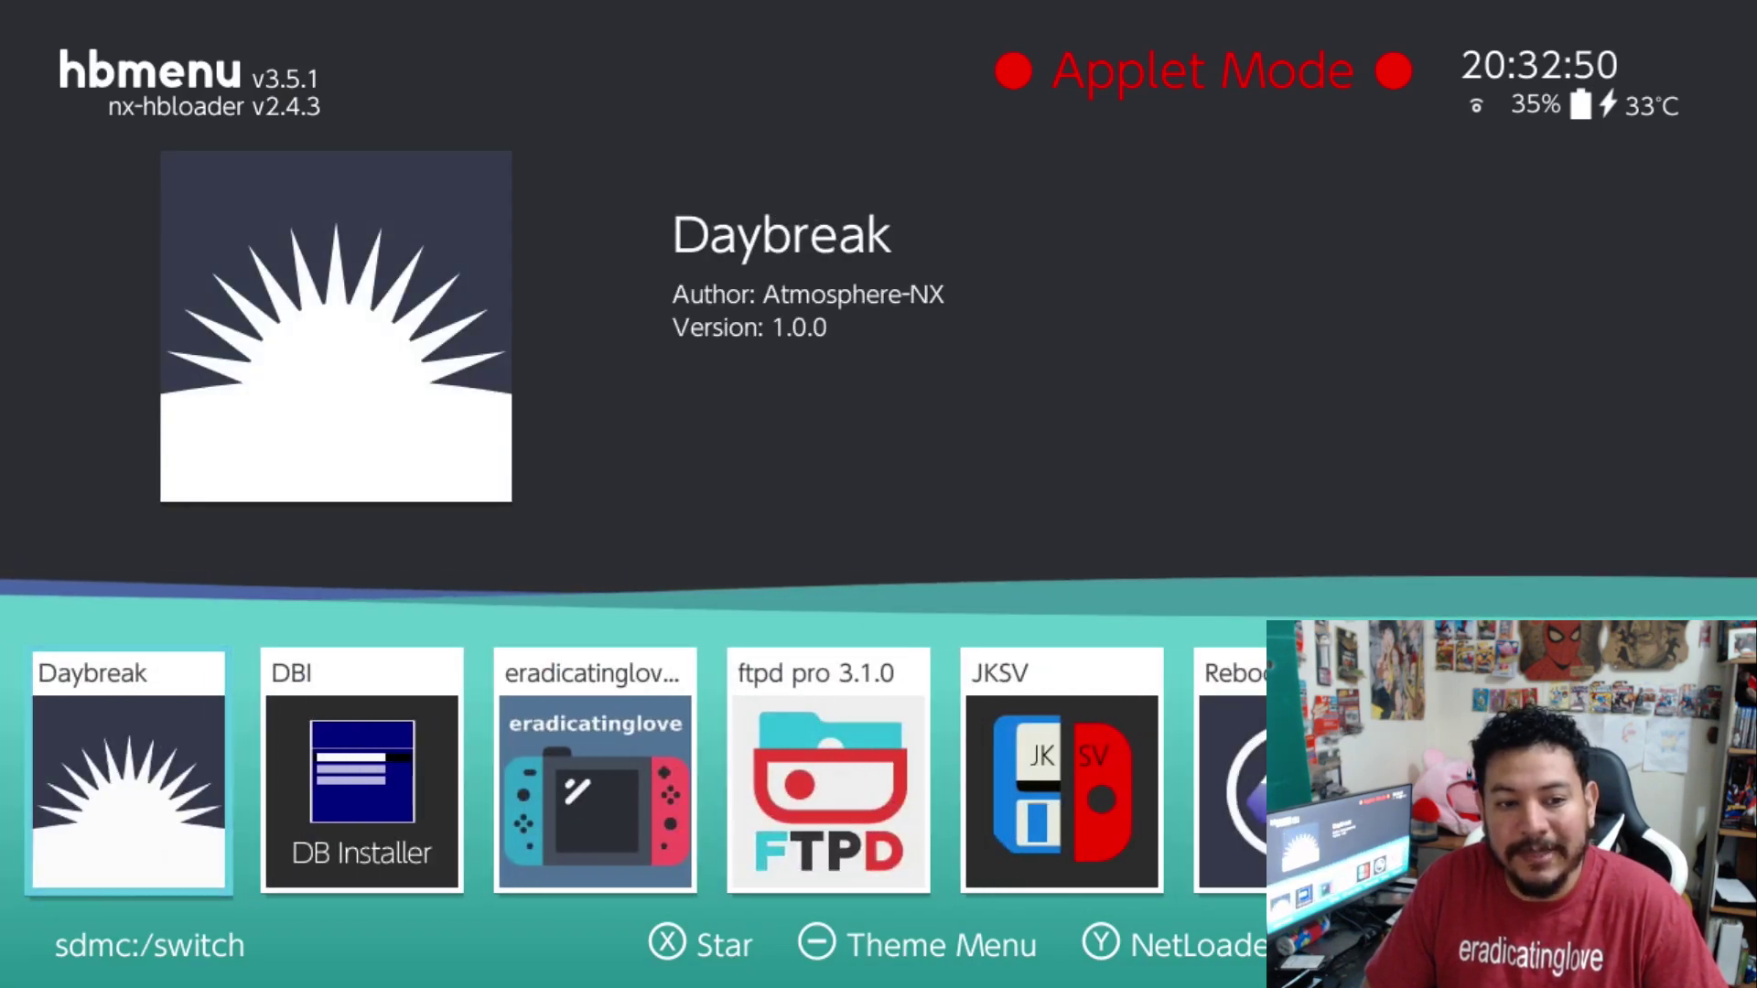
pyautogui.press('Return')
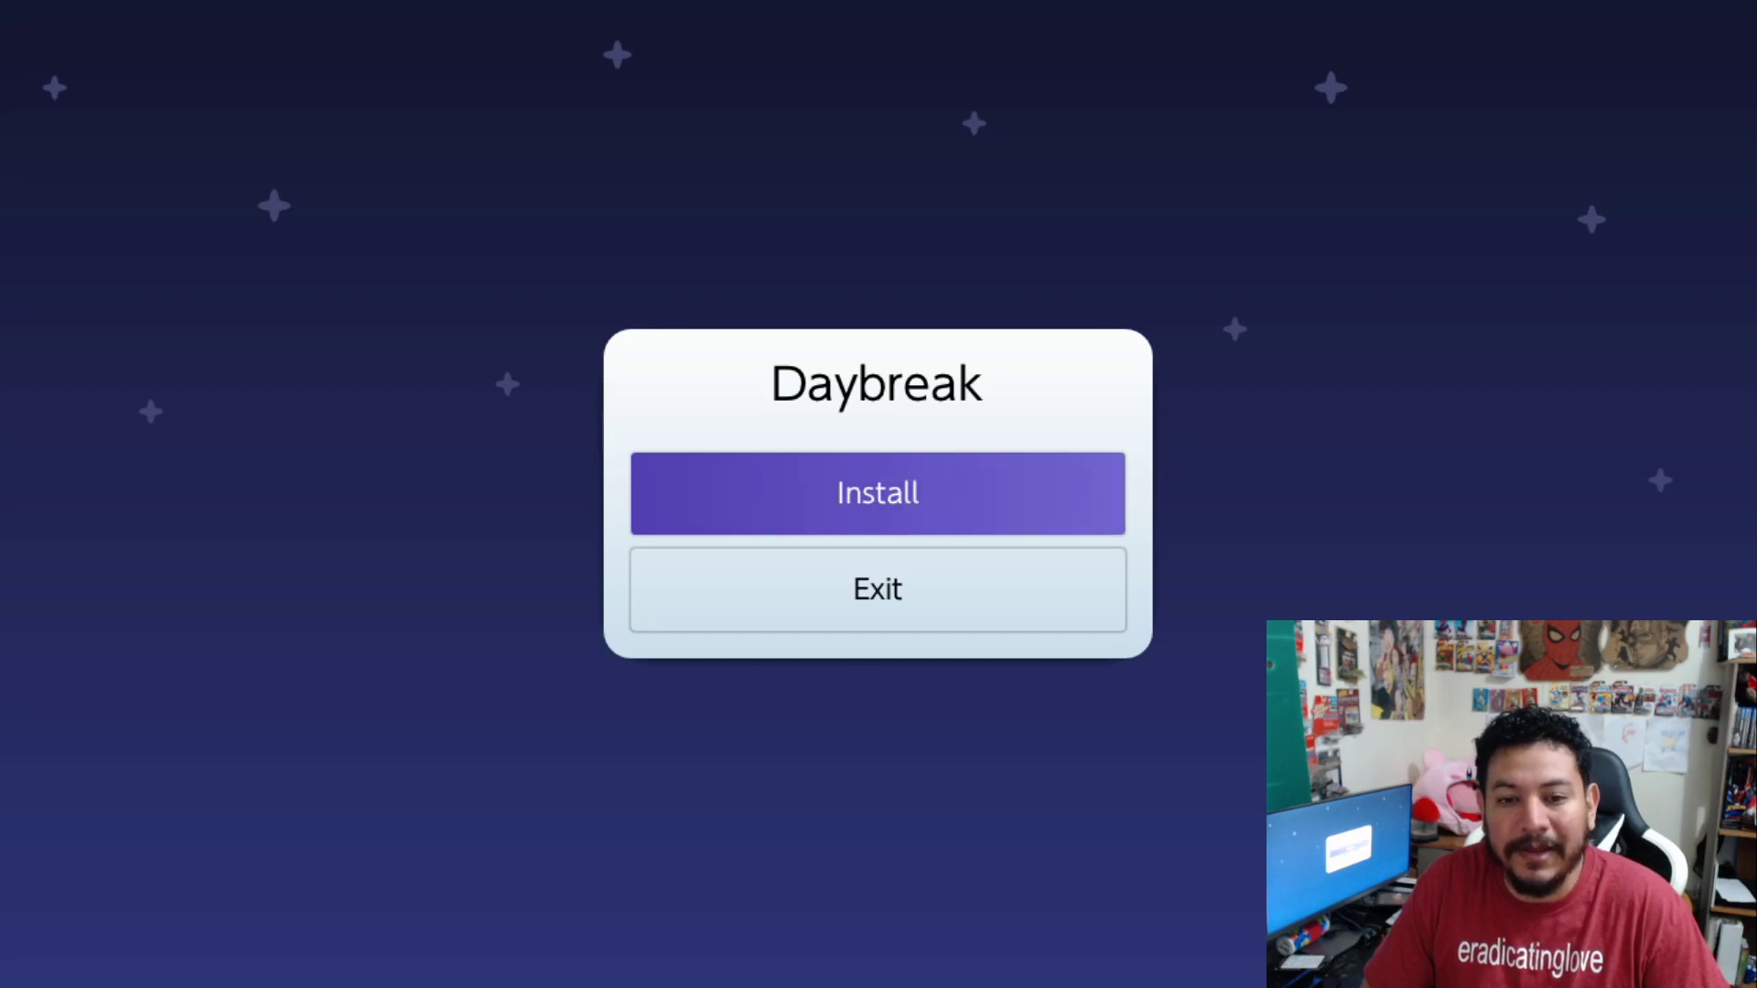
pyautogui.press('Return')
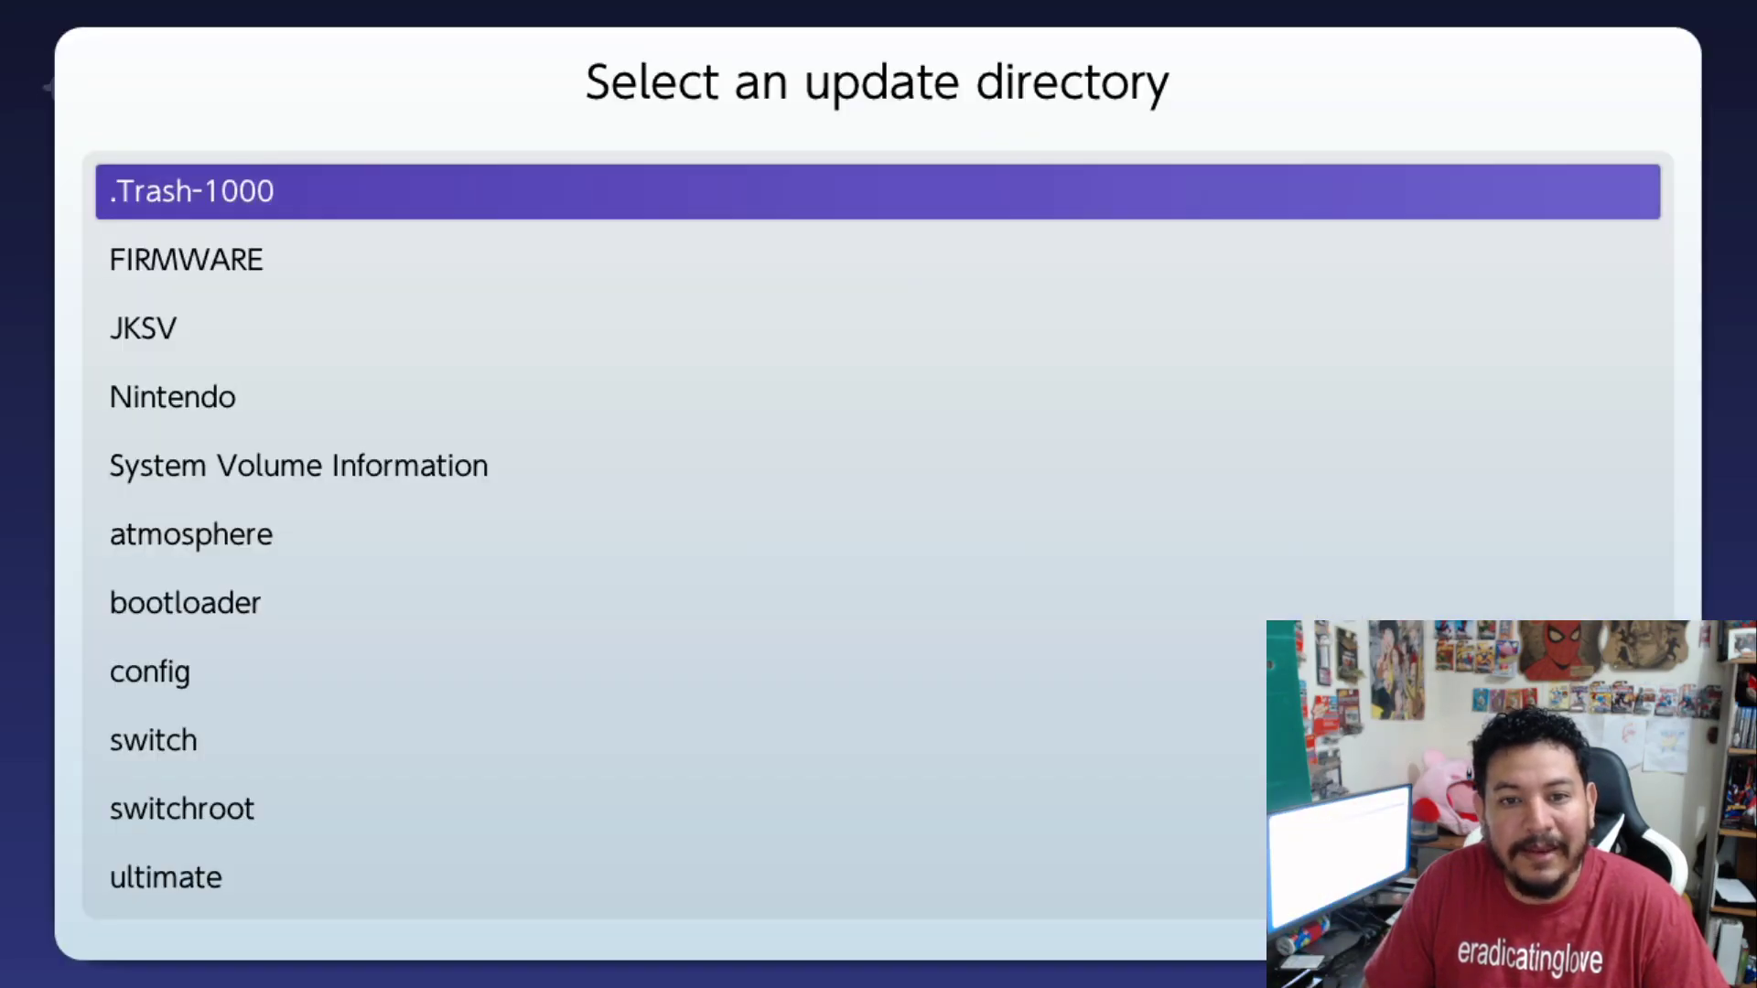
# - Go through the SD card's folders to choose FIRMWARE as the update directory
pyautogui.press('Down')
pyautogui.press('Down')
pyautogui.press('Down')
pyautogui.press('Down')
pyautogui.press('Down')
pyautogui.press('Down')
pyautogui.press('Up')
pyautogui.press('Up')
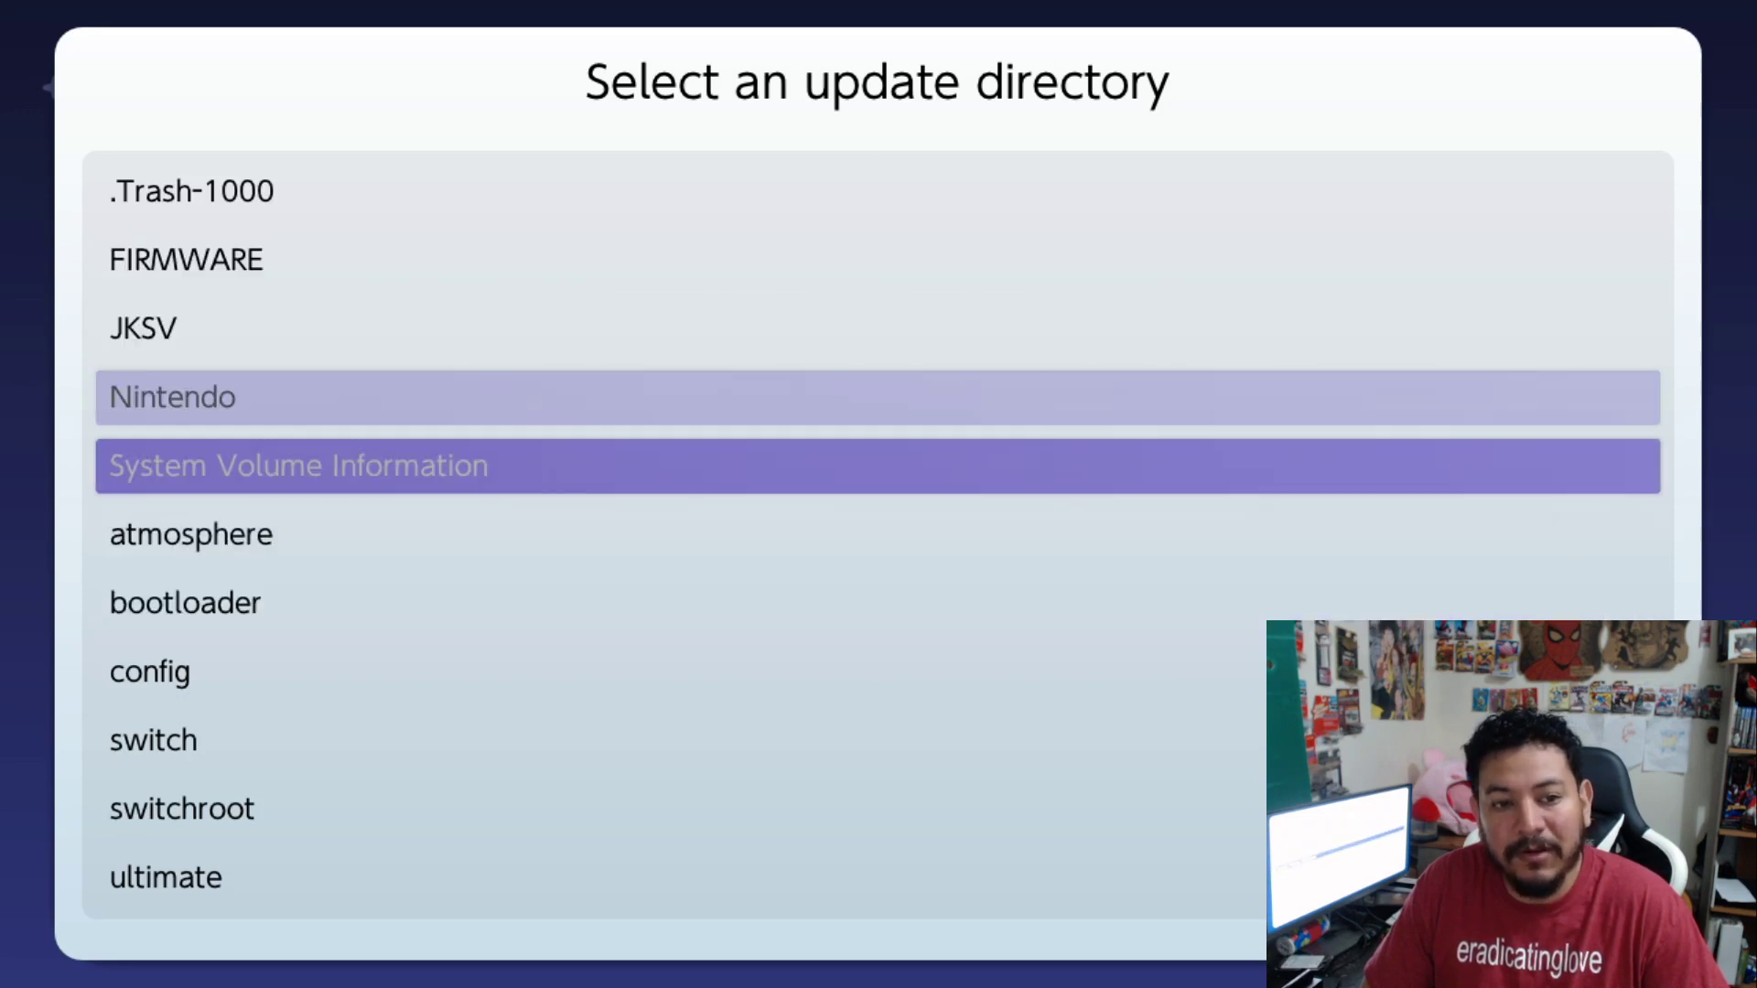